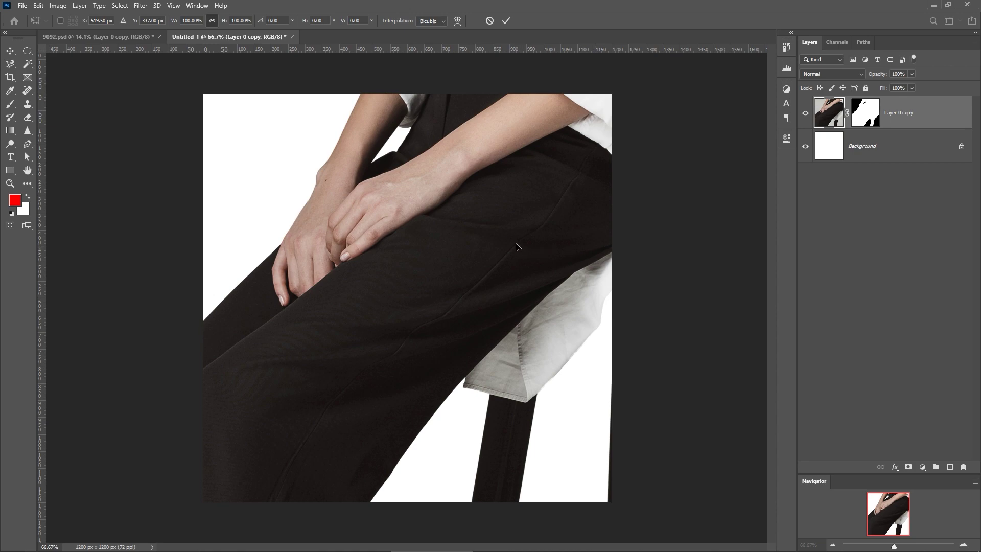
Scale the model cutout proportionally to about 22.6% and position it so the whole figure fits on the white canvas
left_click_drag(511, 245, 450, 247)
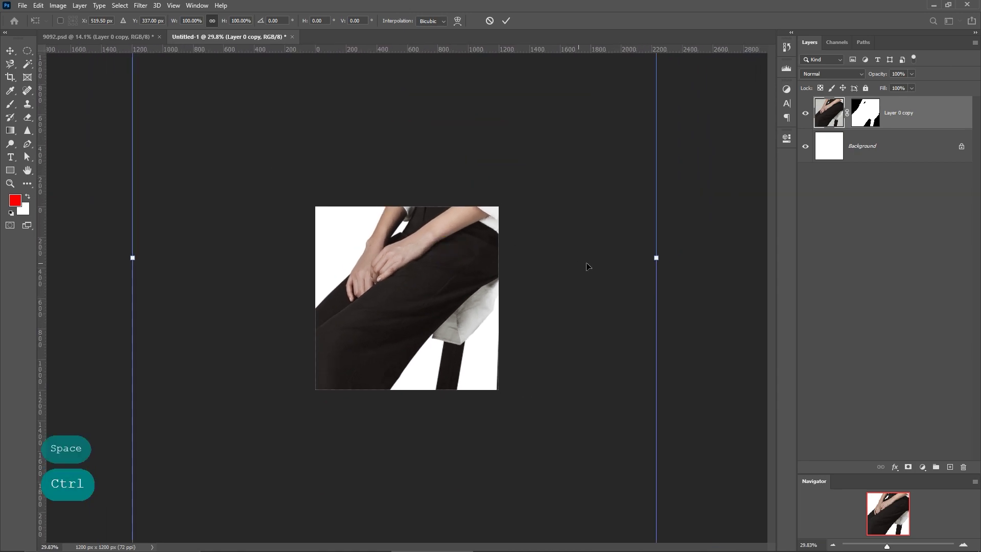
left_click_drag(655, 257, 445, 310)
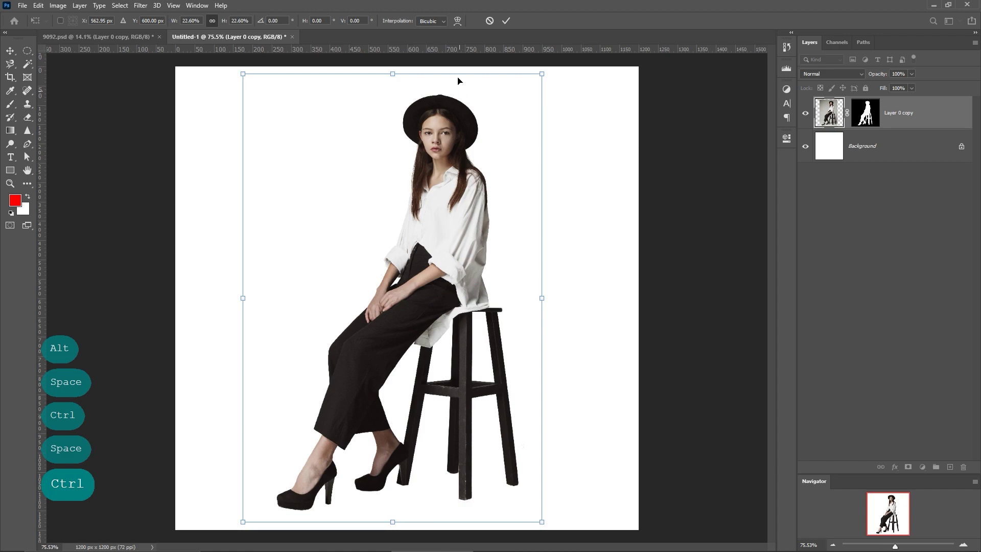
left_click(506, 21)
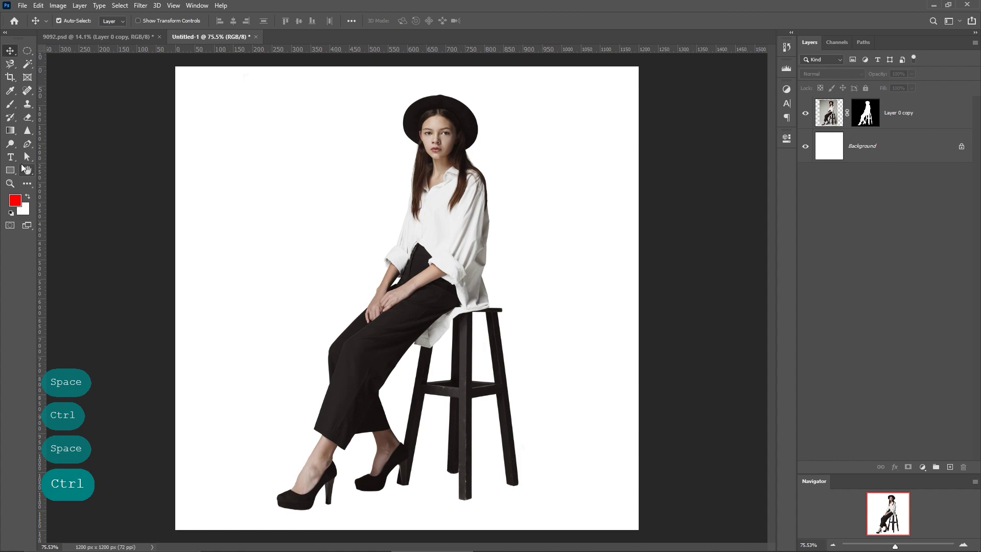
Add the text "SALE" in red Impact Regular at 399 pt across the upper left of the canvas
left_click(11, 157)
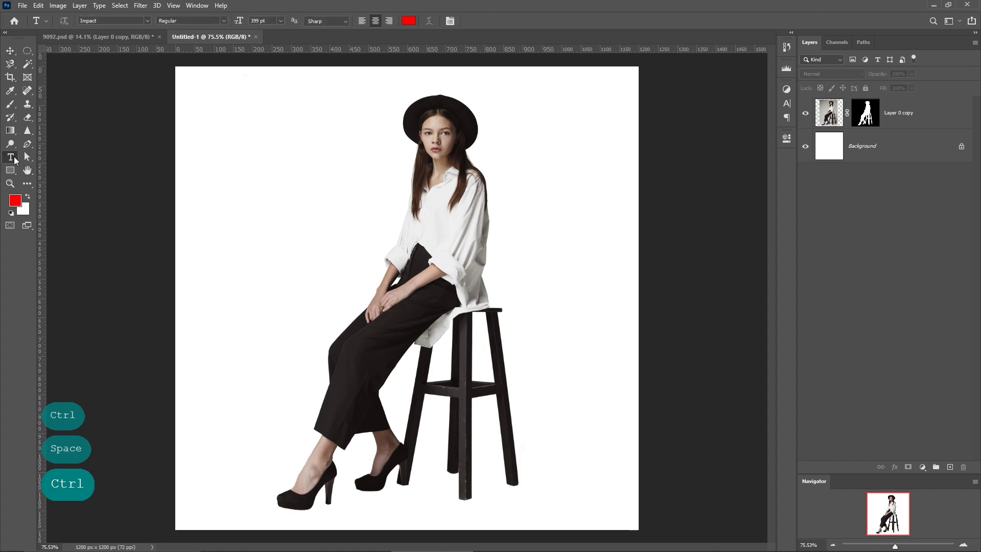
left_click(291, 156)
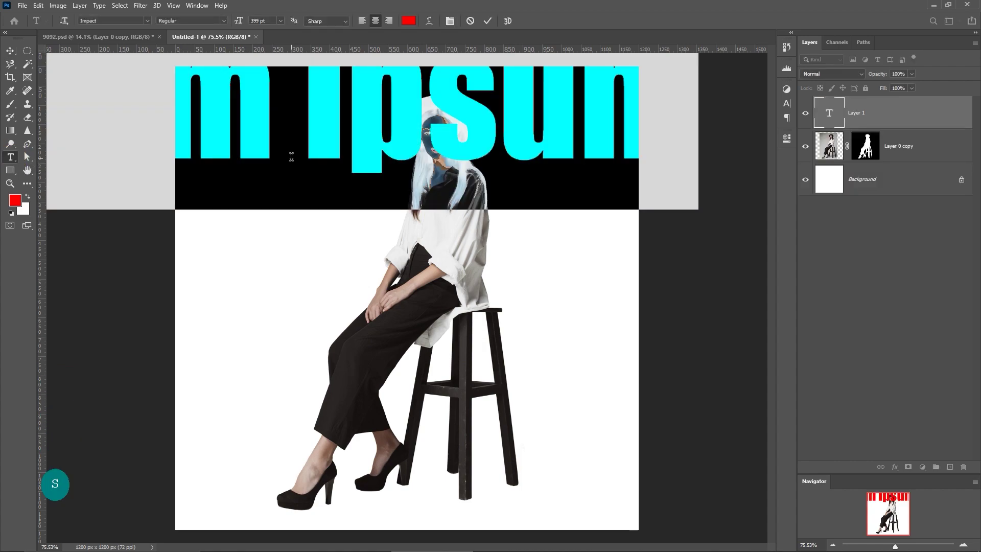
type("SALE")
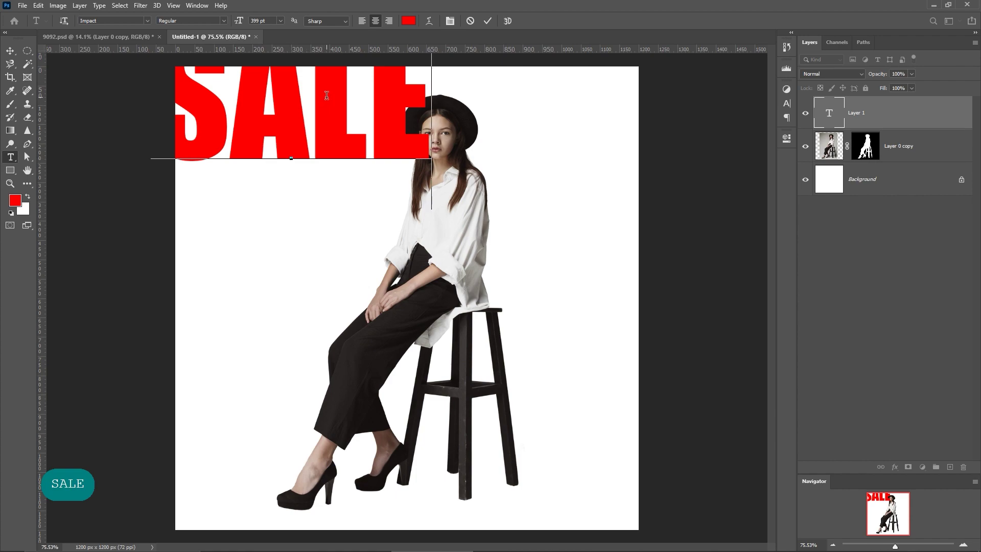
Move the SALE text about 109 px right and 181 px down, and place its layer beneath the model layer
left_click(10, 50)
left_click_drag(291, 127, 333, 197)
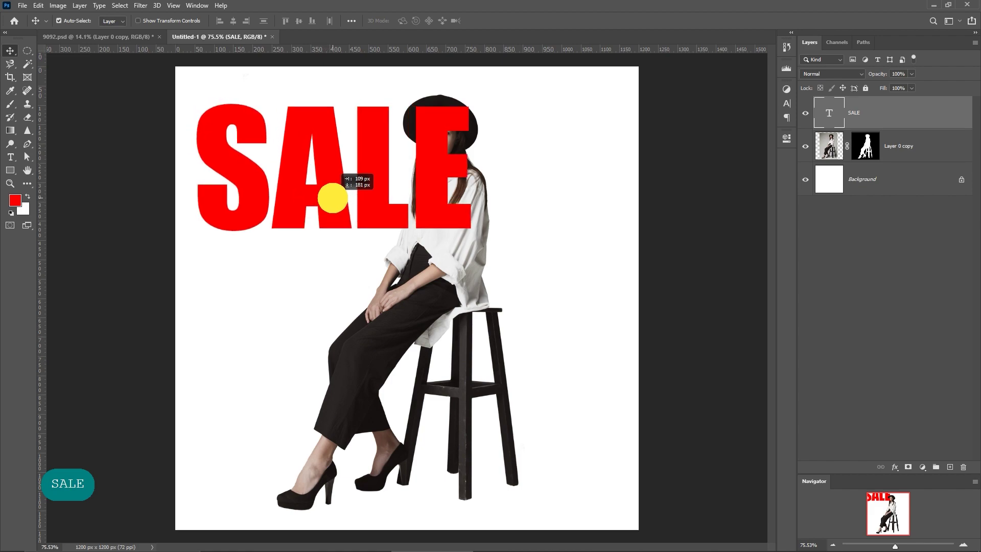
left_click_drag(915, 133, 917, 153)
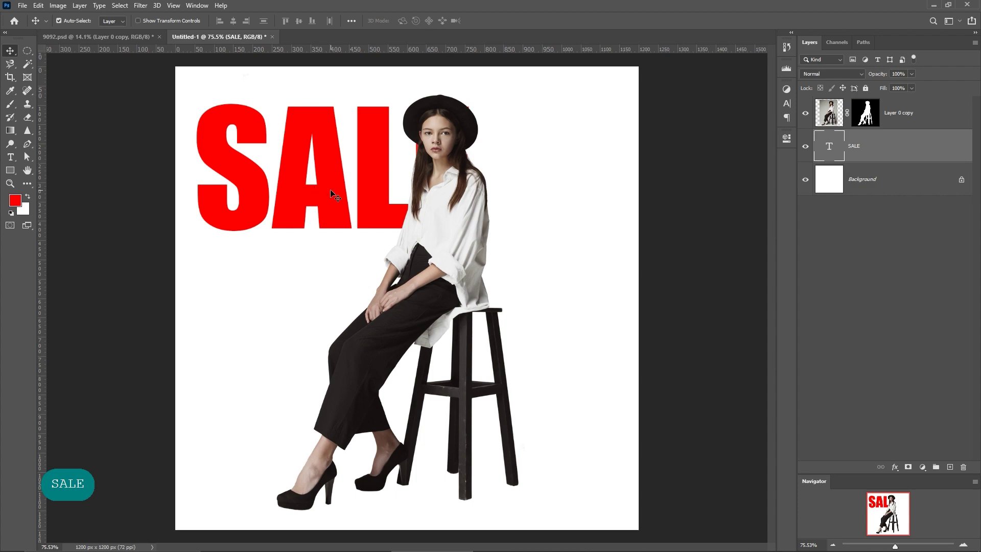
Duplicate the SALE text layer and place the copy directly to the right of the original in the same row
right_click(876, 156)
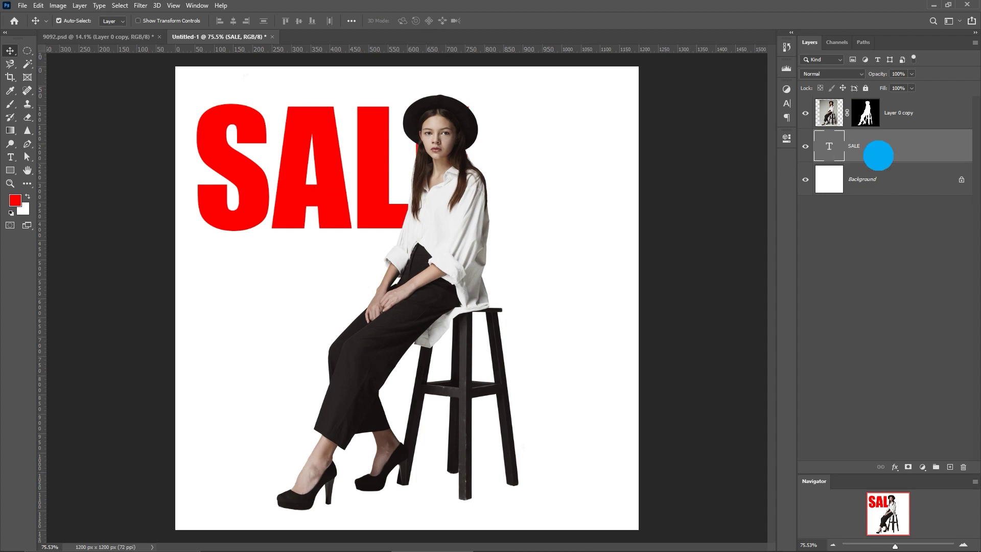
left_click(859, 144)
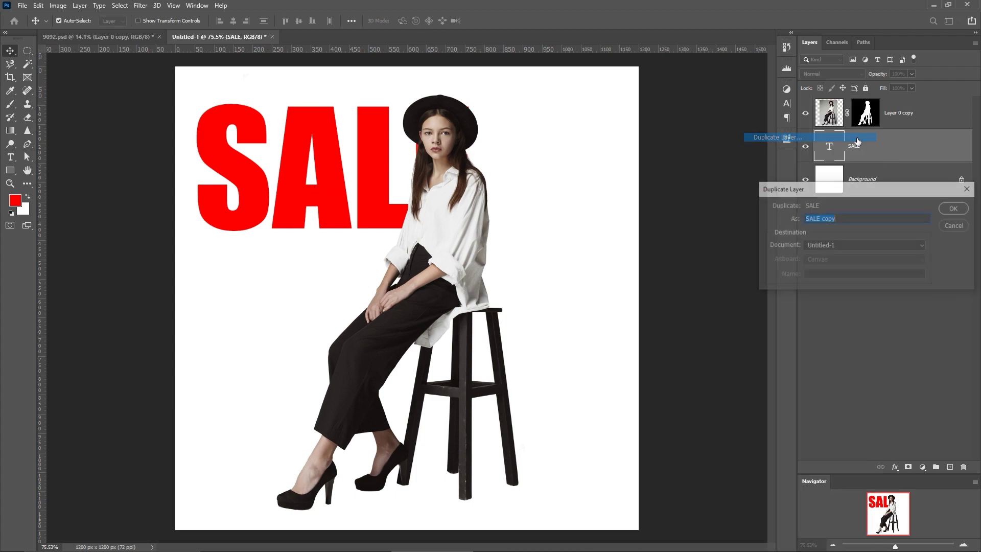
left_click(954, 210)
left_click_drag(382, 177, 669, 172)
Shift both SALE words together slightly to the right along their row
left_click(329, 182, "shift")
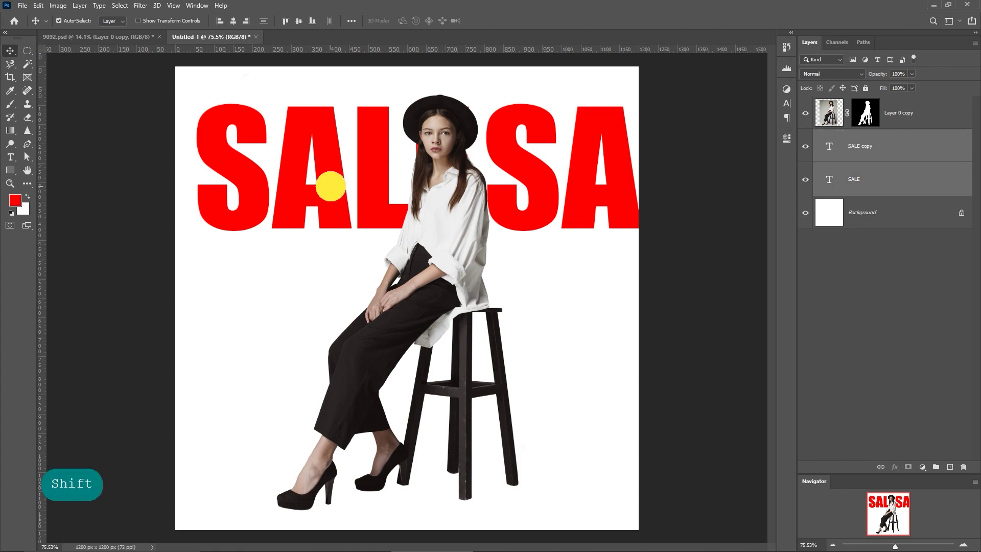
left_click_drag(332, 188, 365, 189)
left_click(662, 253)
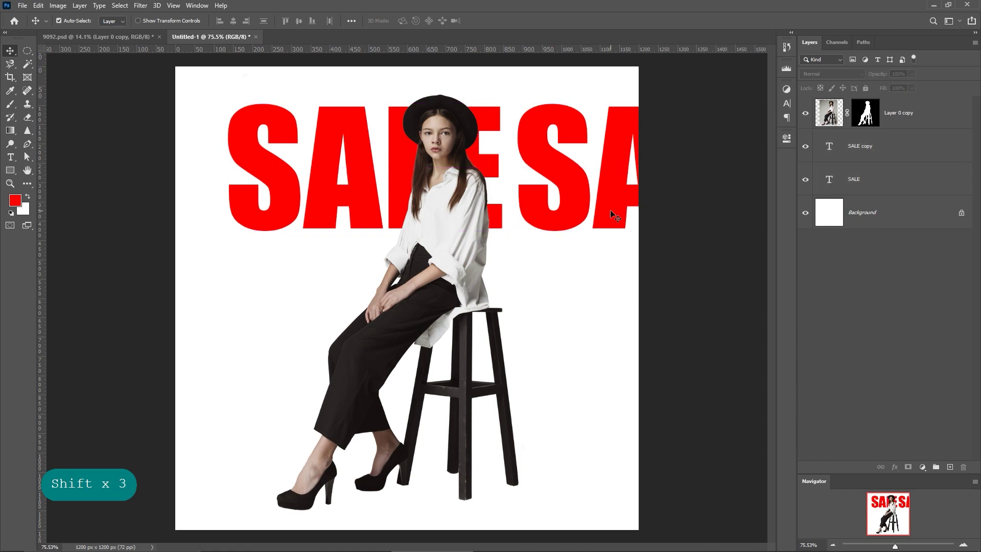
Duplicate the right-hand SALE word and place the copy at the row's left end with matching spacing, nudging it slightly right
left_click(614, 217)
right_click(894, 154)
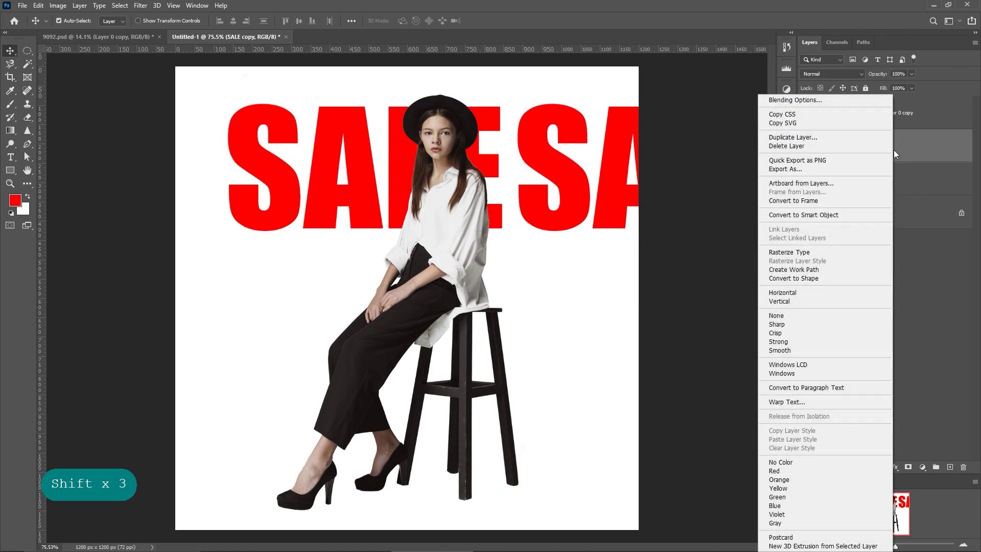
left_click(876, 137)
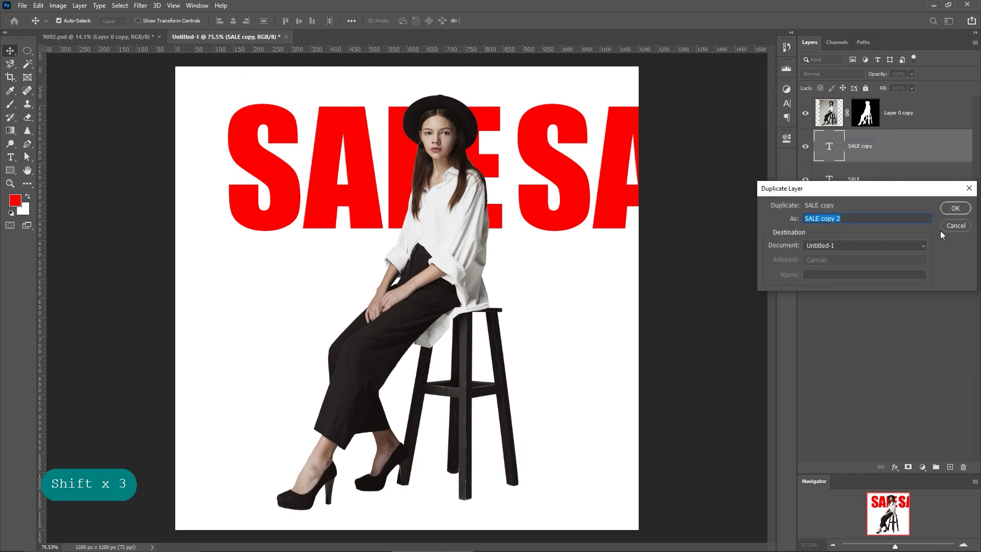
left_click(953, 209)
left_click_drag(618, 207, 33, 244)
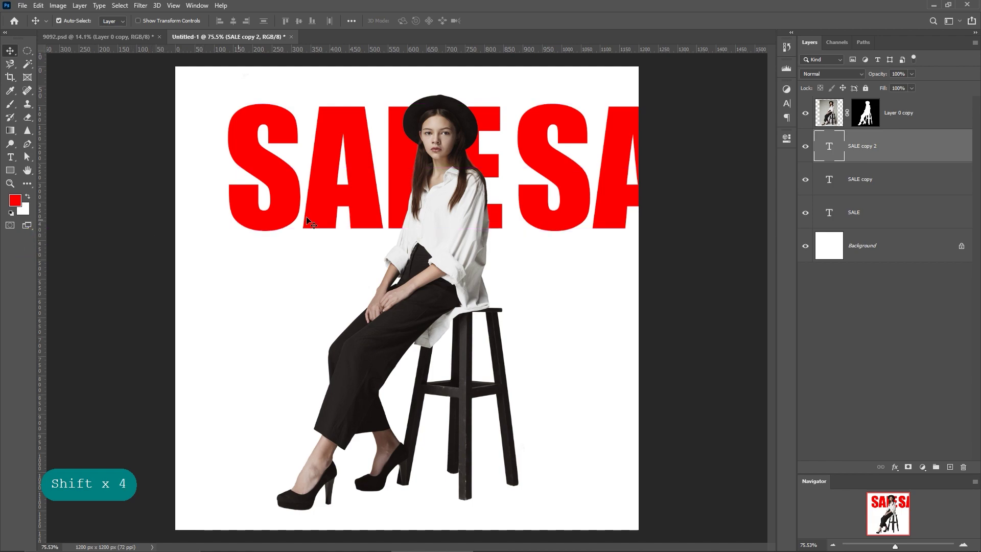
left_click_drag(577, 199, 97, 218)
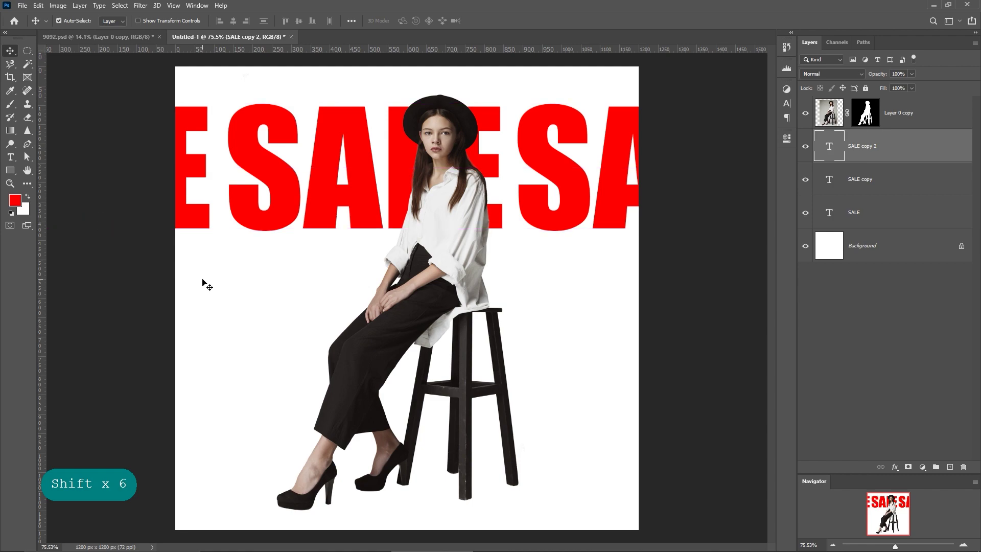
key("Right")
key("Right")
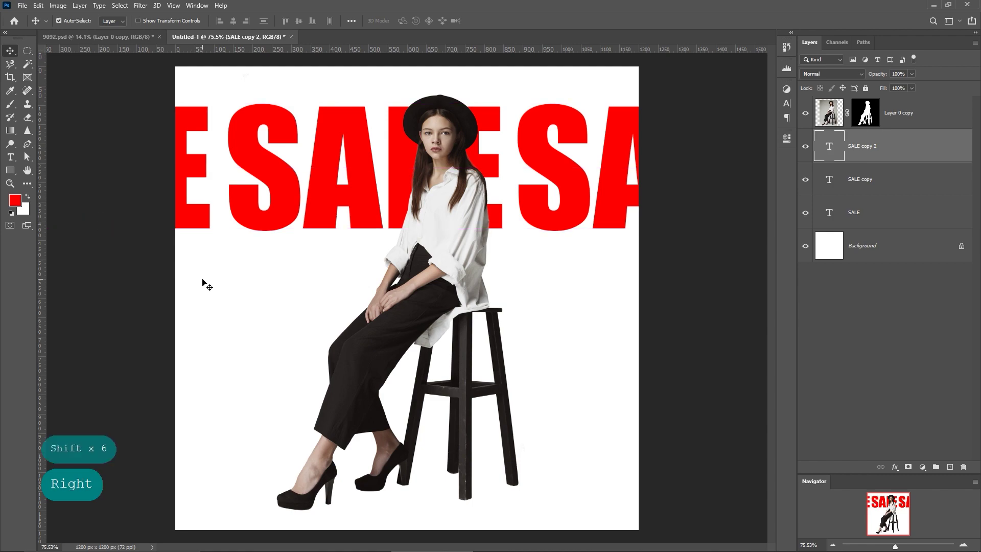
Duplicate the three SALE layers and place the copies as a second row below, offset to the left
left_click(875, 206, "shift")
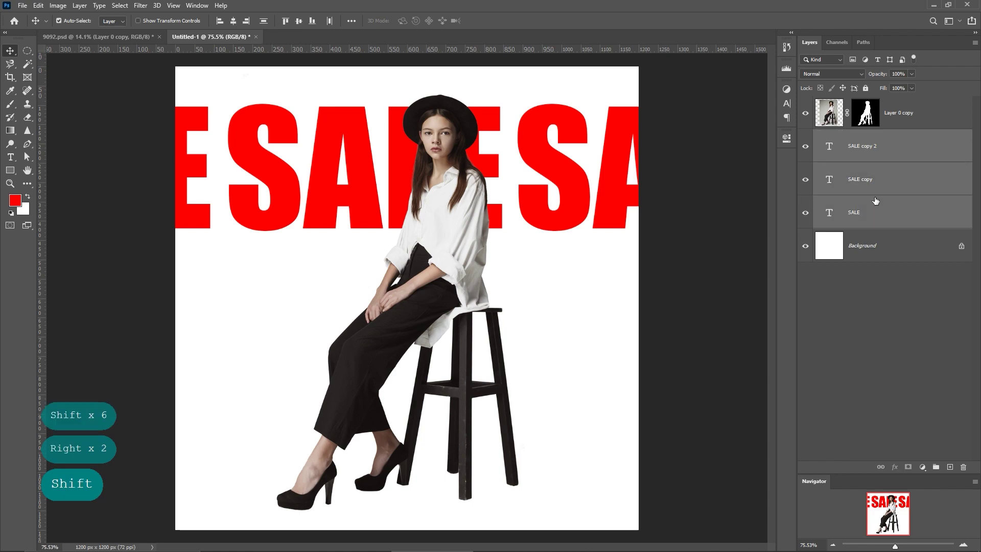
right_click(866, 150)
left_click(852, 139)
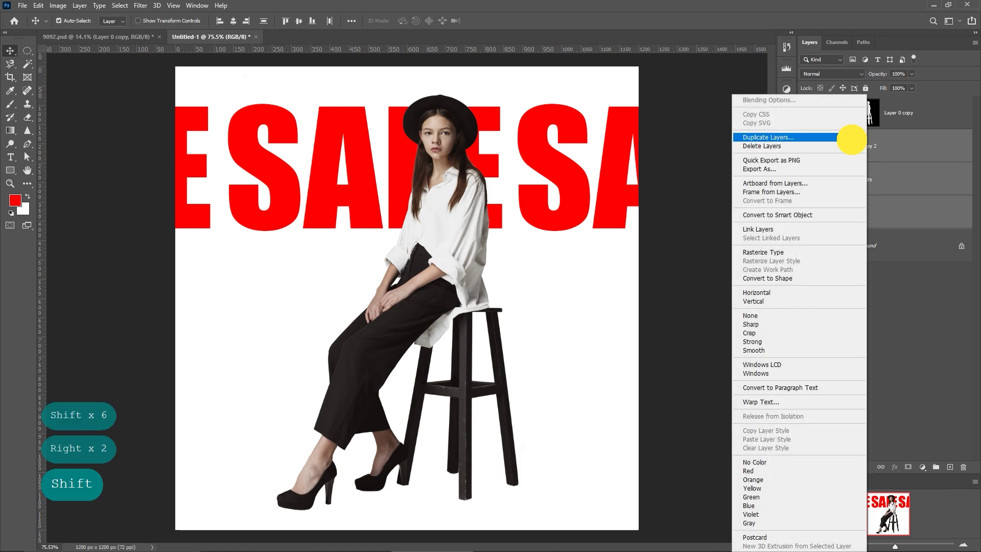
left_click(963, 208)
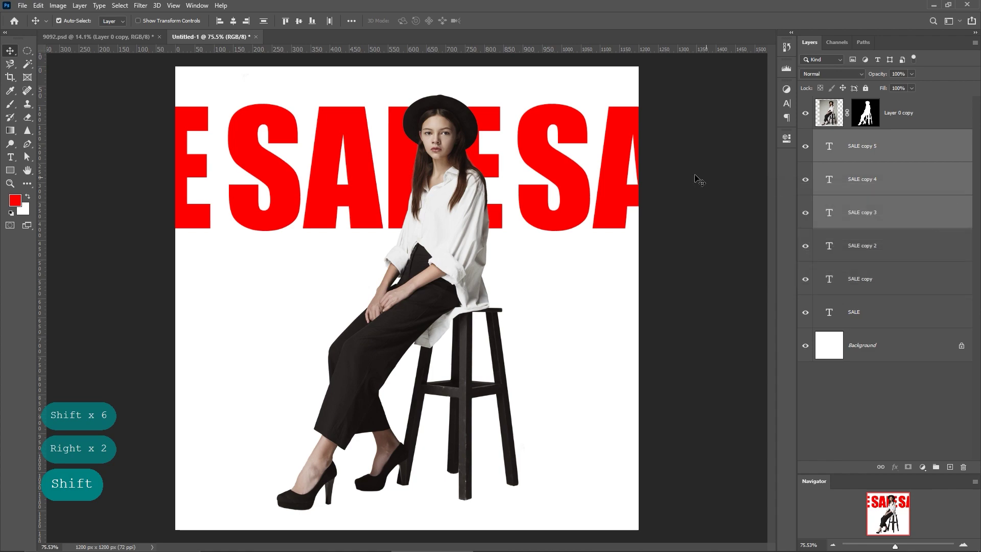
mouse_move(616, 189)
left_mouse_down()
mouse_move(629, 320)
mouse_move(614, 313)
mouse_move(714, 317)
mouse_move(788, 306)
mouse_move(490, 333)
mouse_move(503, 332)
left_mouse_up()
key("shift")
Duplicate the second row's SALE layers, link the three copies, and place them as a third row below, offset to the right
right_click(879, 155)
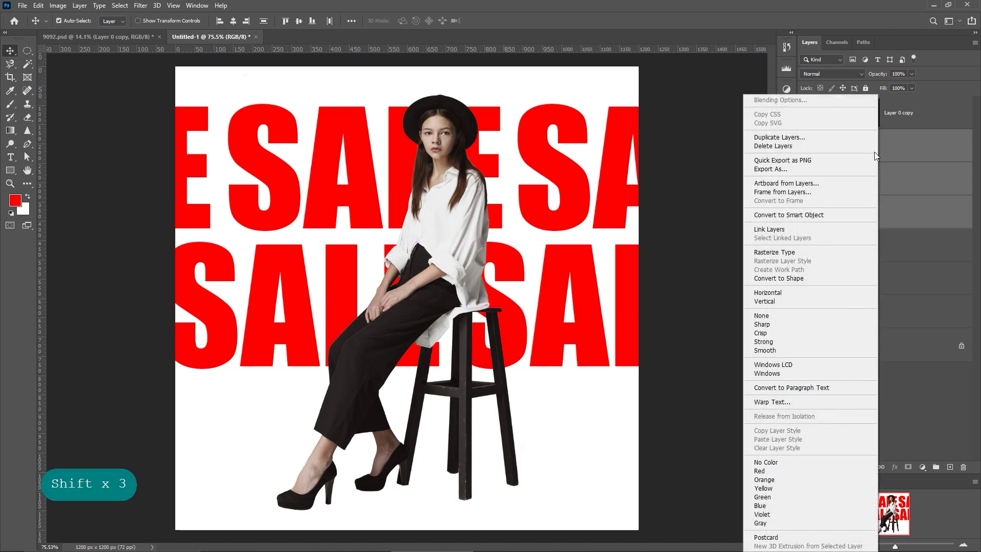
left_click(842, 138)
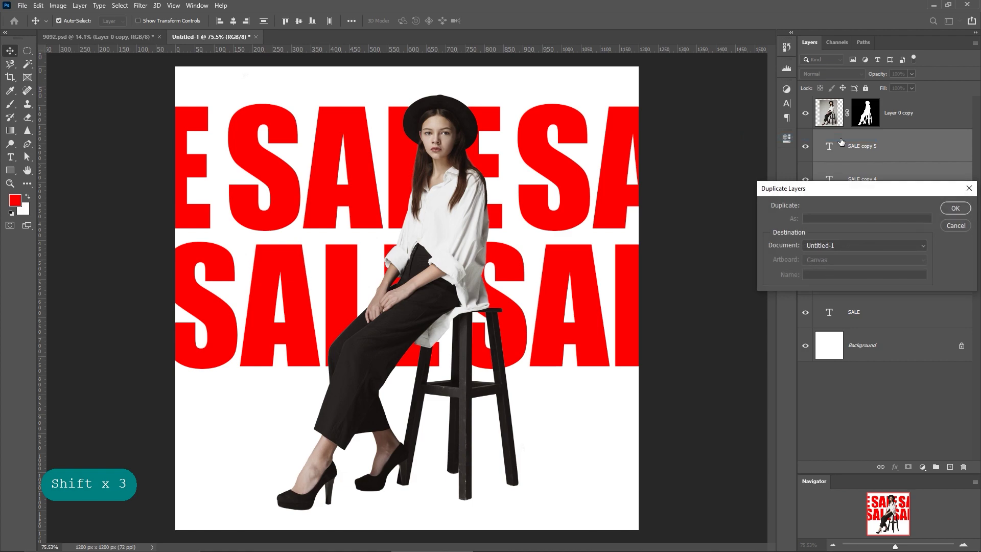
left_click(952, 207)
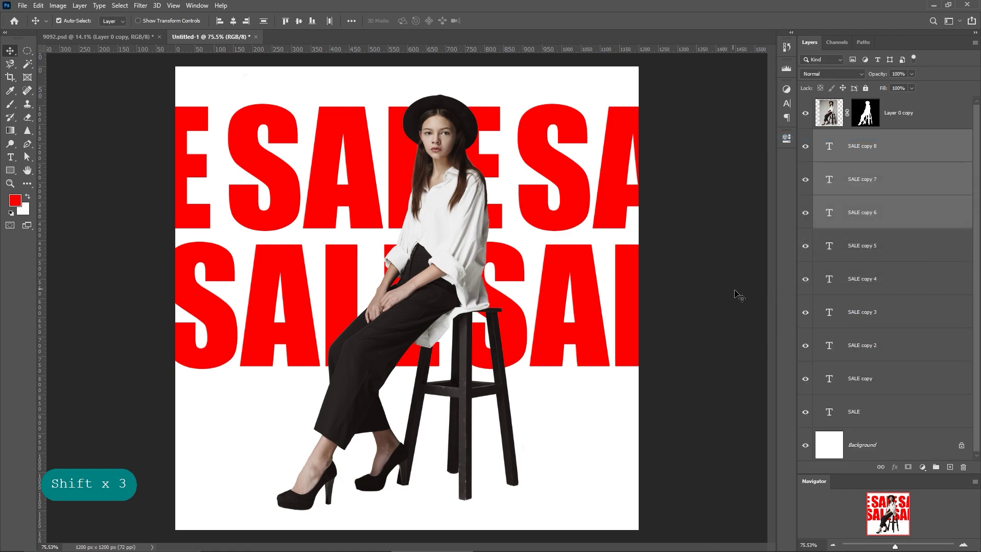
left_click(881, 467)
mouse_move(581, 307)
left_mouse_down()
mouse_move(609, 439)
mouse_move(582, 425)
mouse_move(773, 419)
mouse_move(732, 416)
mouse_move(740, 417)
left_mouse_up()
key("shift")
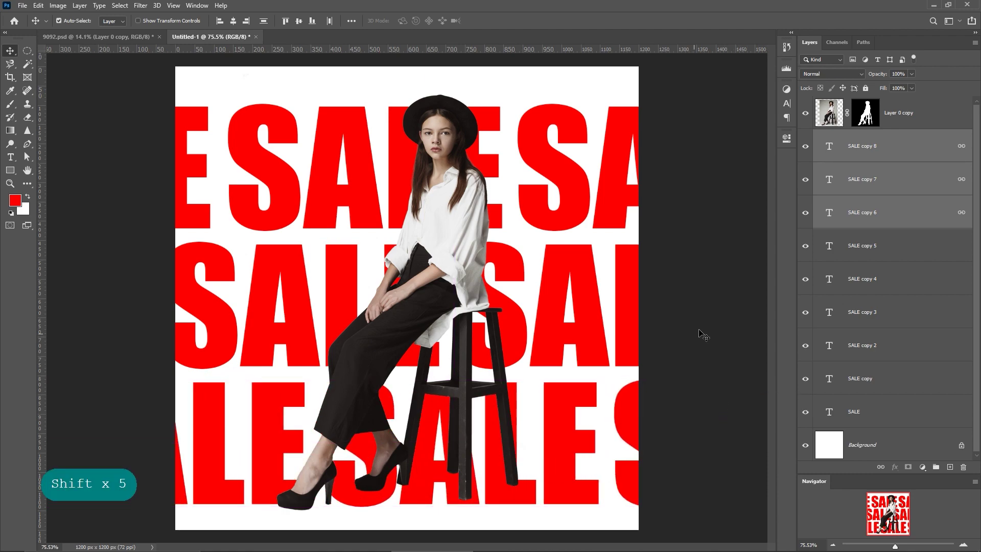
Link the second row's three text layers together, and likewise the first row's three text layers
left_click(907, 257)
left_click(901, 311, "shift")
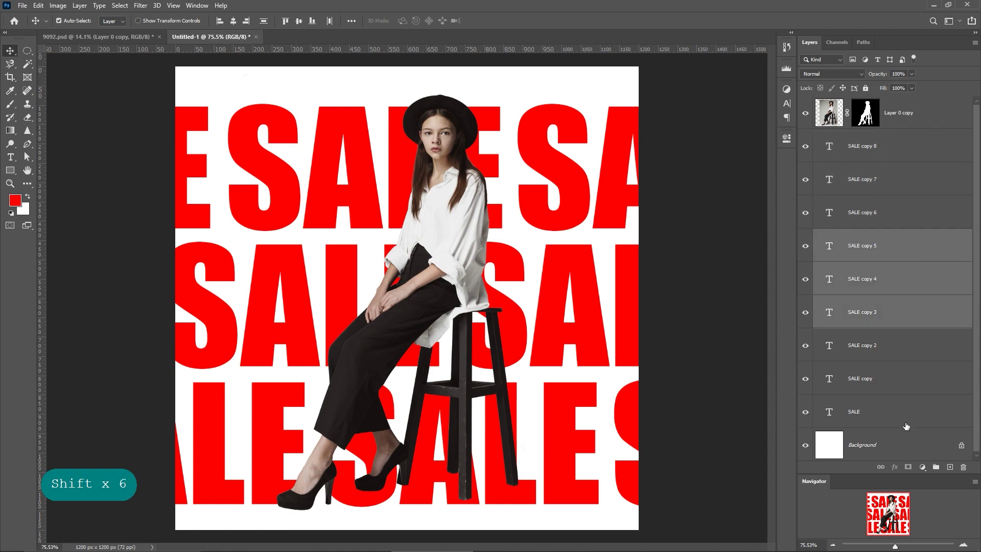
left_click(892, 352)
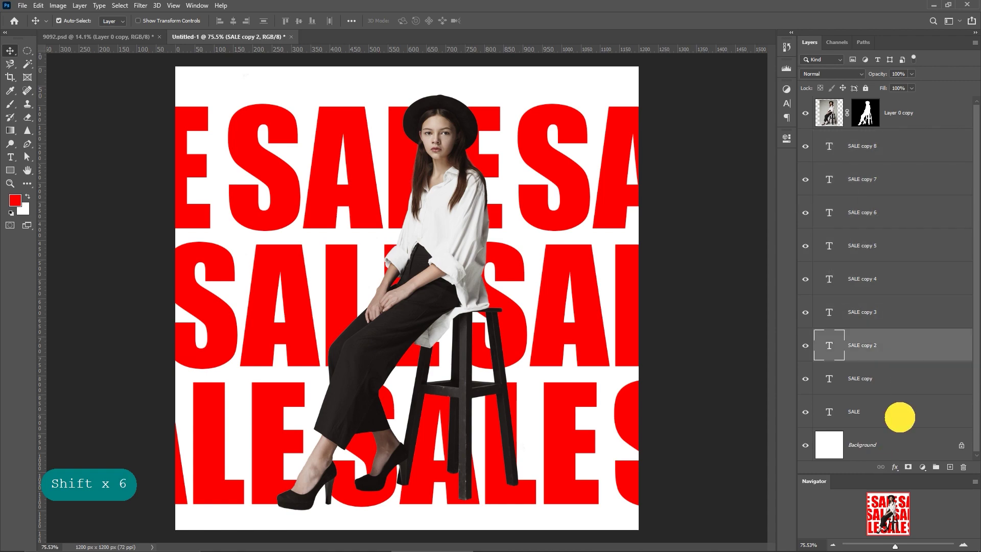
left_click(898, 414, "shift")
Slide the second SALE row to the right and the third row to the left to stagger the letters between rows
left_click_drag(592, 320, 745, 317)
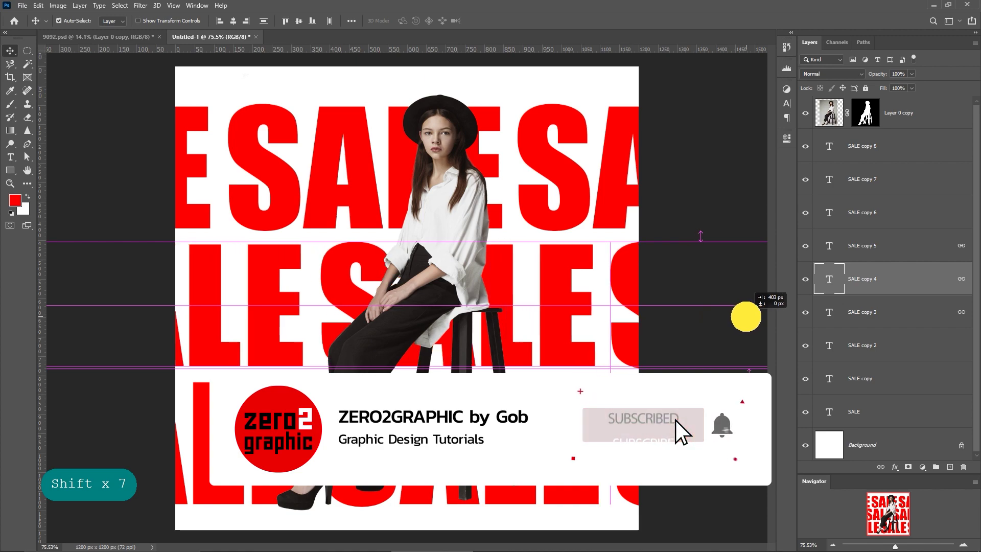
left_click_drag(601, 301, 576, 298)
key("shift")
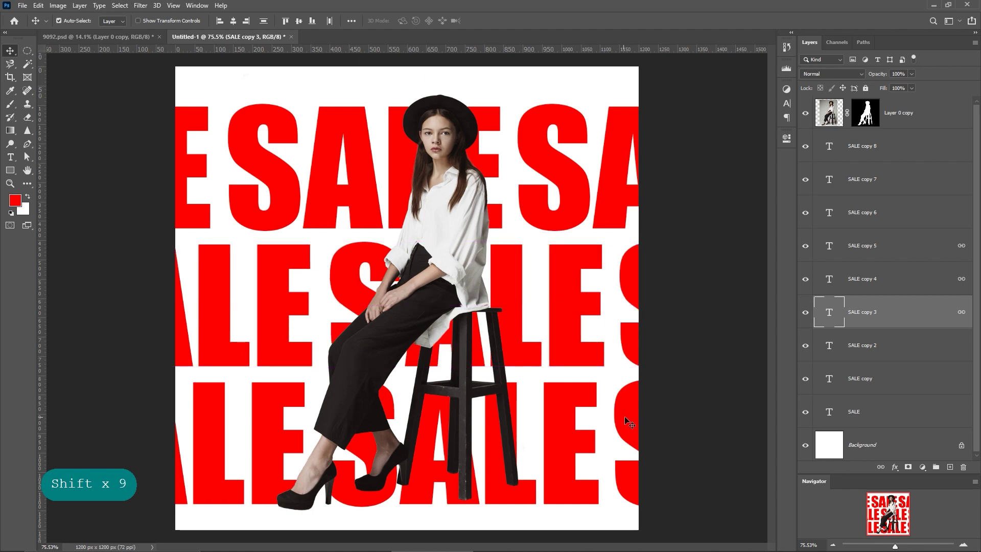
left_click_drag(626, 421, 541, 412)
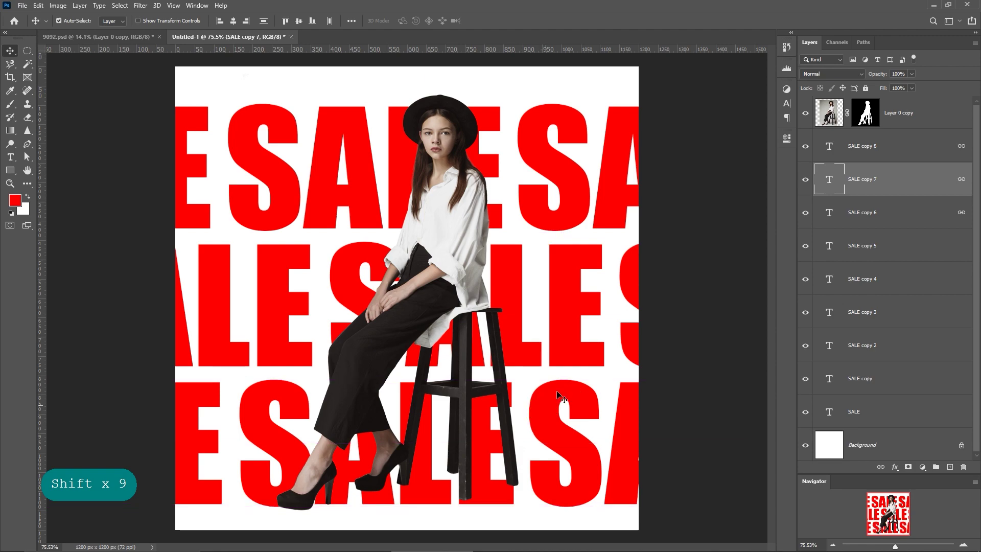
left_click(687, 240)
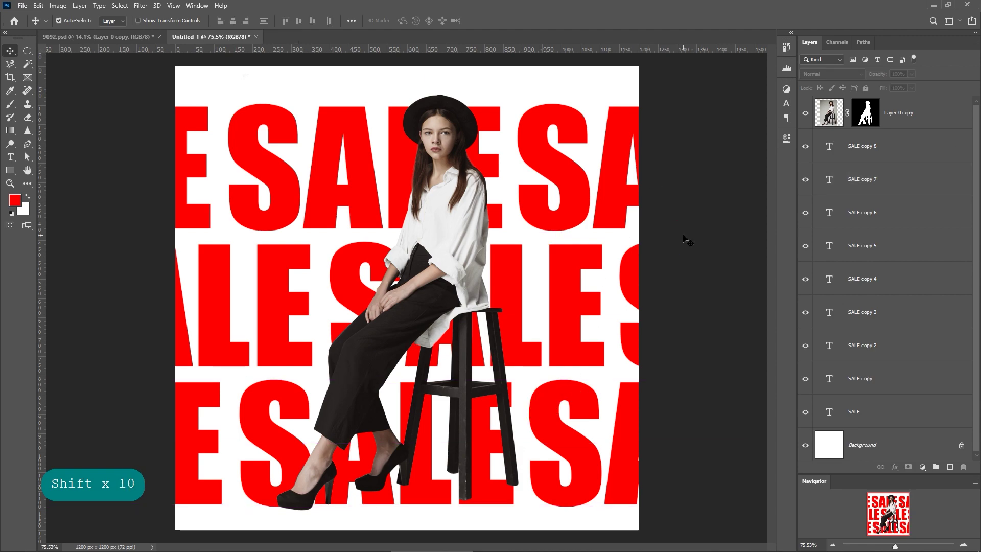
Move all nine SALE text layers slightly upward and group them
left_click(894, 146)
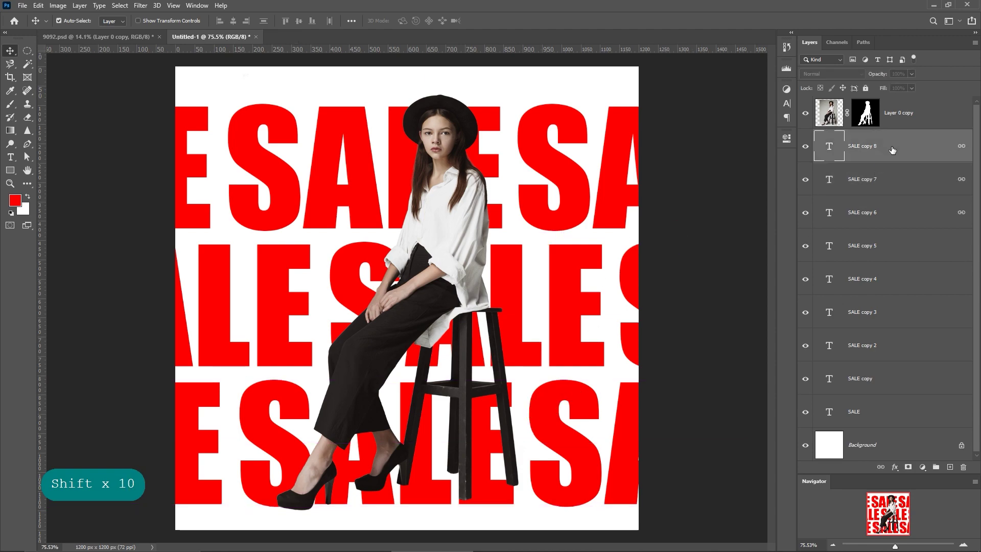
left_click(894, 411, "shift")
left_click_drag(632, 355, 630, 348)
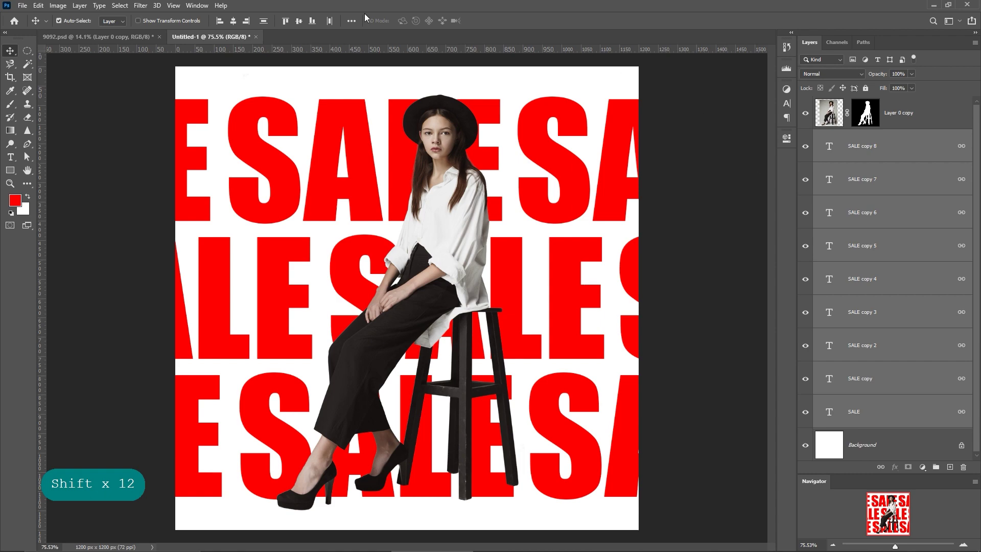
left_click(81, 6)
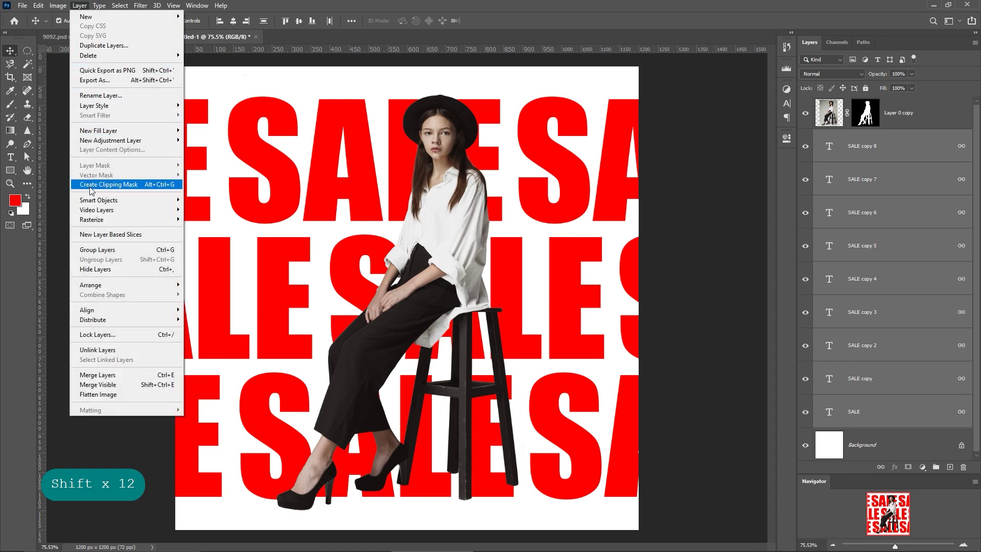
left_click(105, 252)
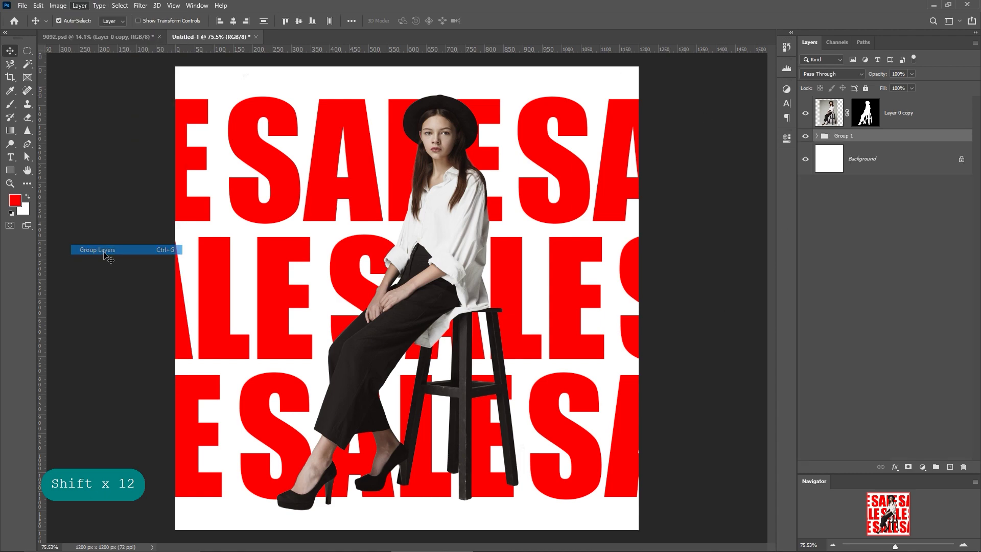
Duplicate the group of SALE text layers and merge the duplicate into a single layer
right_click(858, 138)
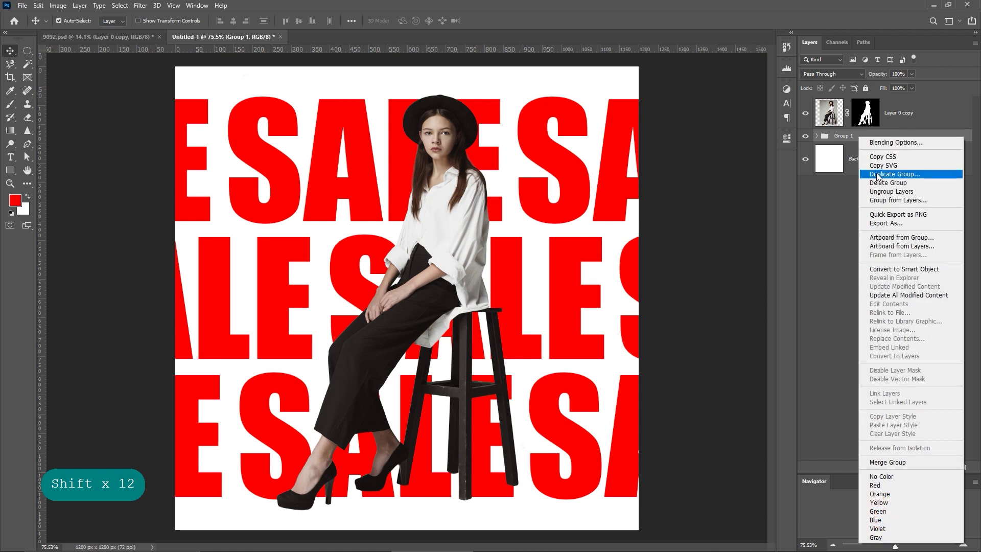
left_click(894, 174)
left_click(947, 207)
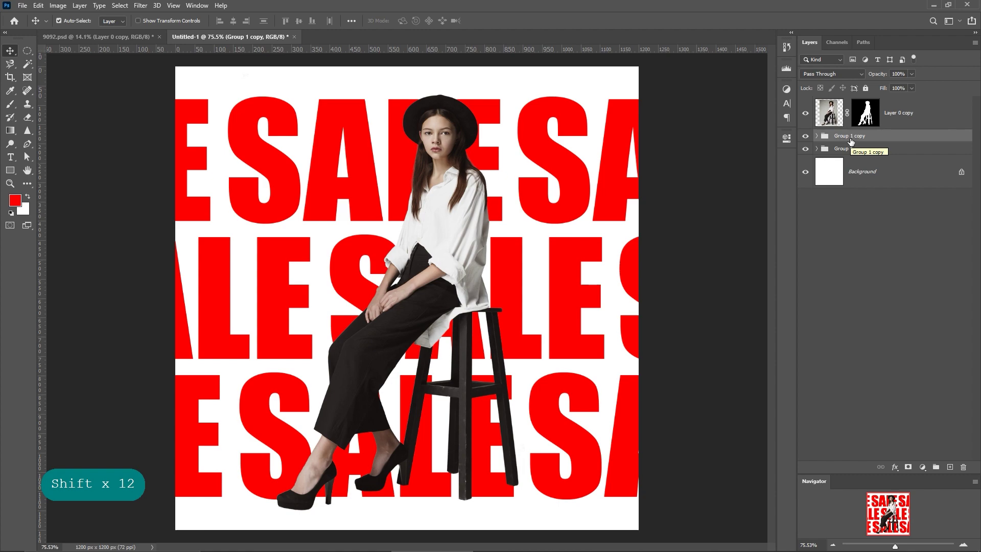
right_click(851, 139)
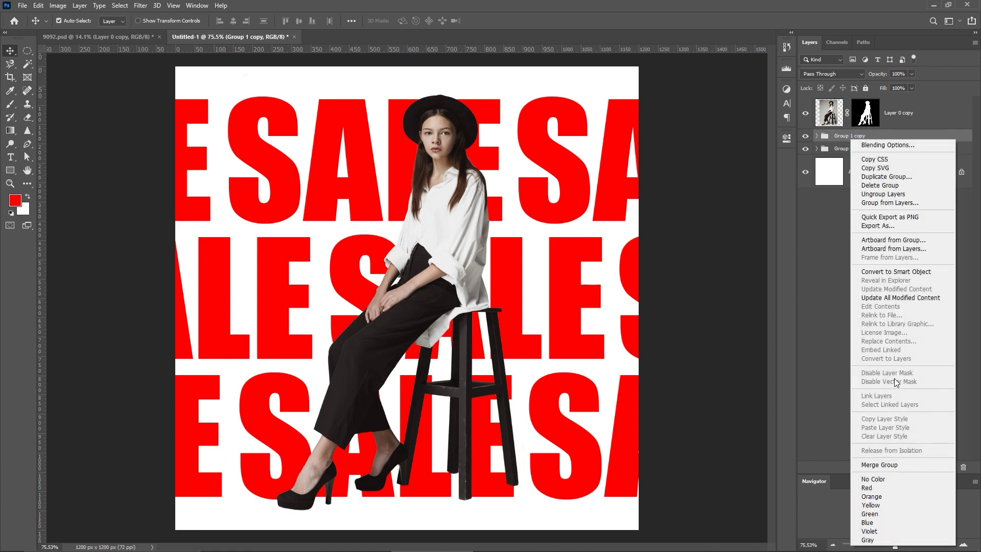
left_click(892, 463)
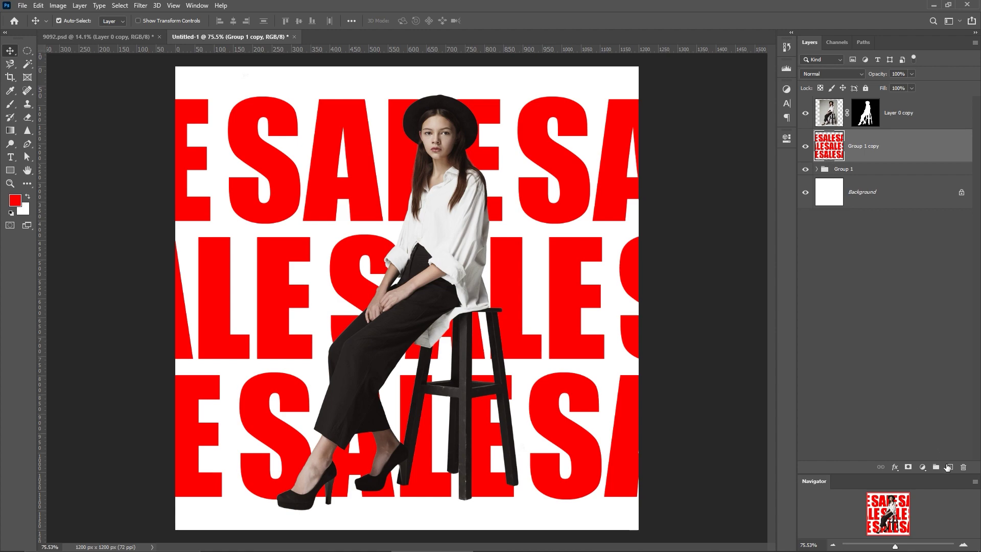
Add a new empty layer above the merged SALE copy and load the merged letters' pixels as a selection
left_click(950, 467)
left_click(825, 183)
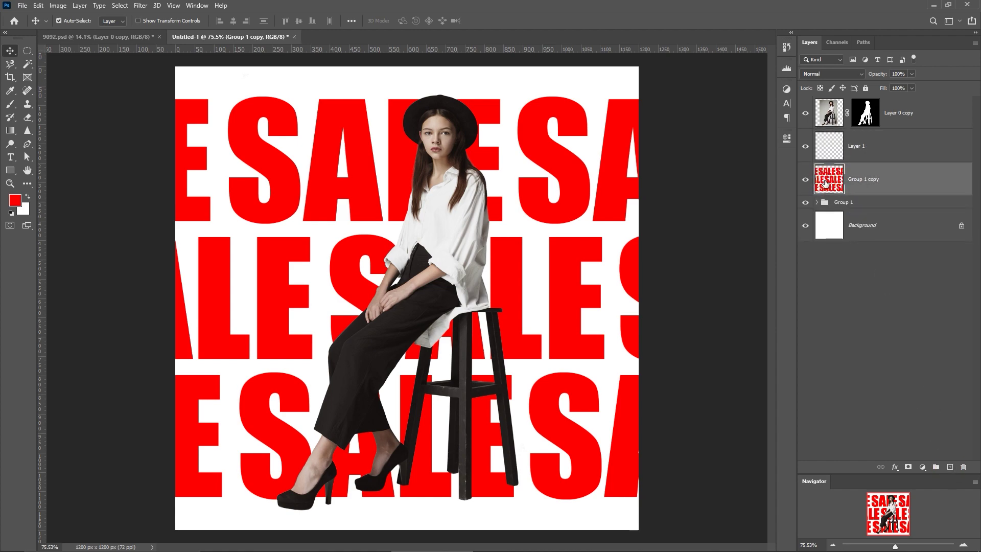
right_click(826, 184)
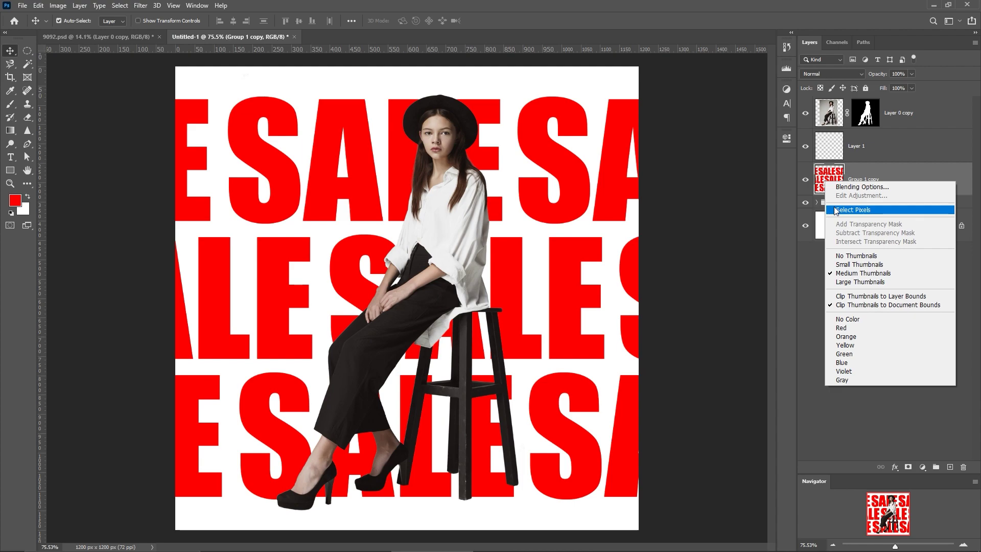
left_click(852, 209)
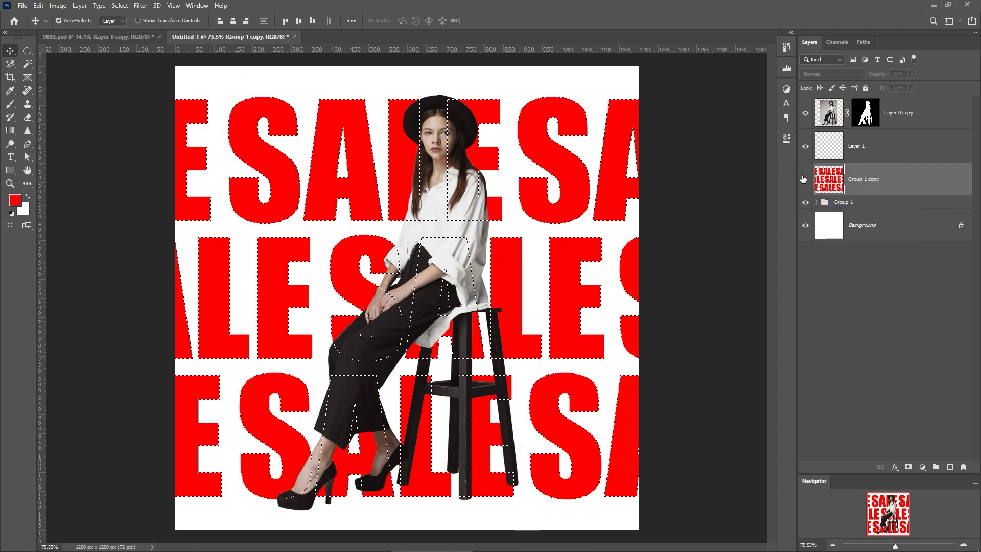
Hide the merged SALE copy and the text group, and convert the letter selection into a work path with the empty layer active
left_click_drag(805, 179, 808, 203)
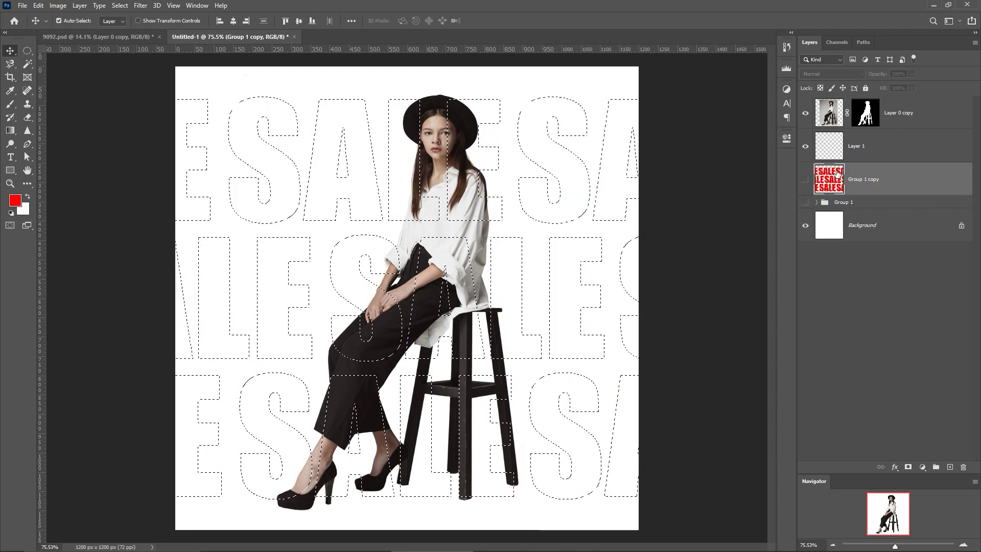
left_click(854, 145)
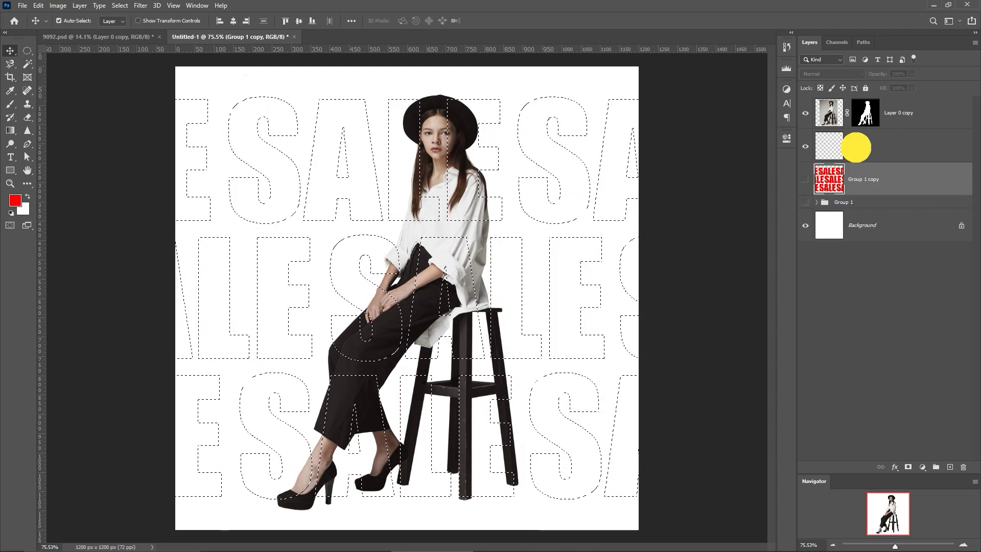
left_click(863, 42)
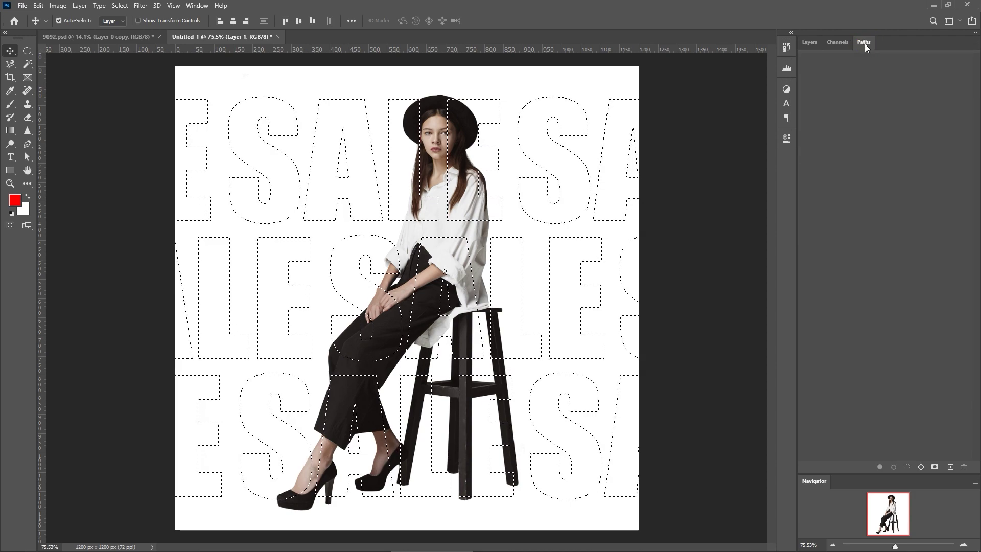
left_click(922, 466)
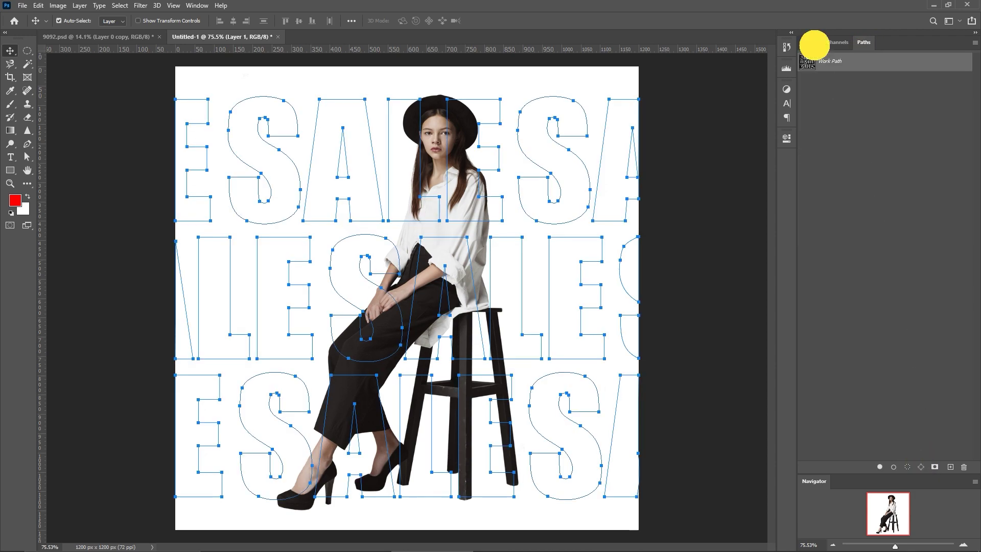
Set up the Brush tool with the KYLE Ultimate Pencil Hard preset at a size of 6 px
left_click(815, 46)
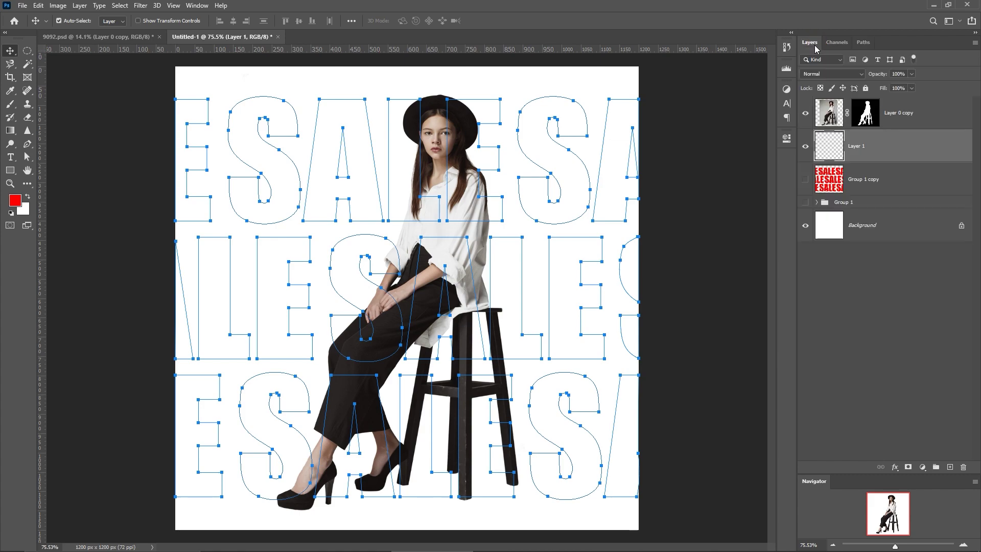
left_click(10, 105)
right_click(274, 107)
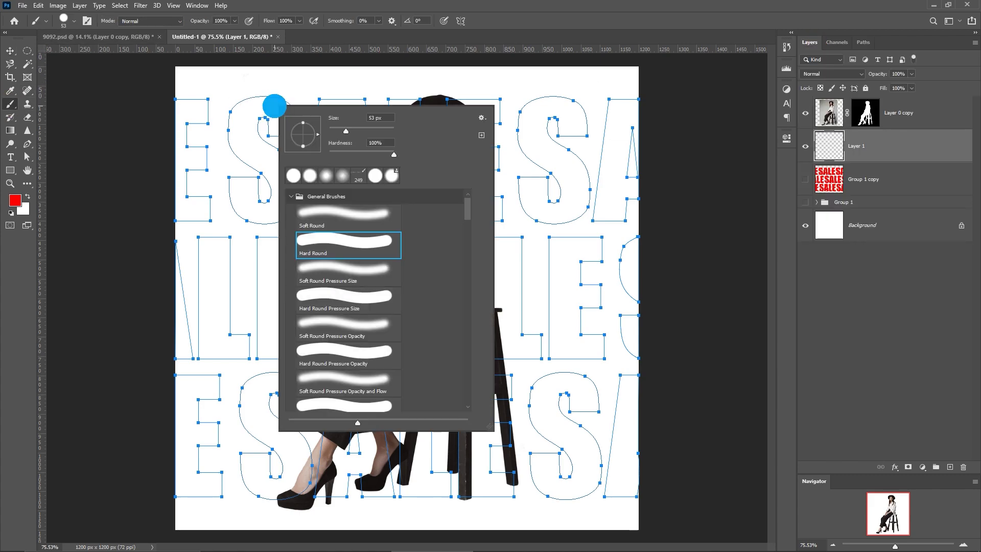
mouse_move(468, 225)
left_mouse_down()
mouse_move(467, 265)
mouse_move(470, 220)
left_mouse_up()
left_click(371, 271)
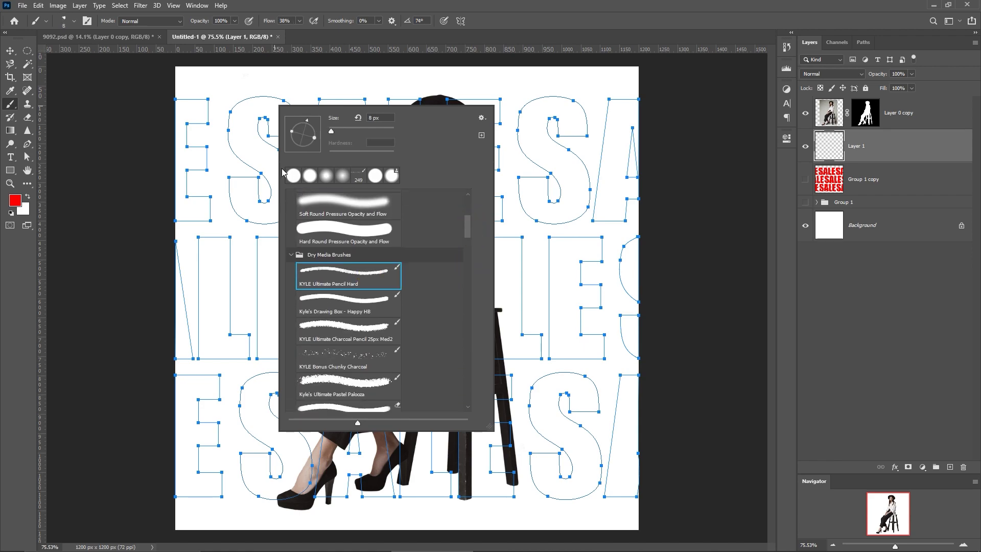
left_click(367, 33)
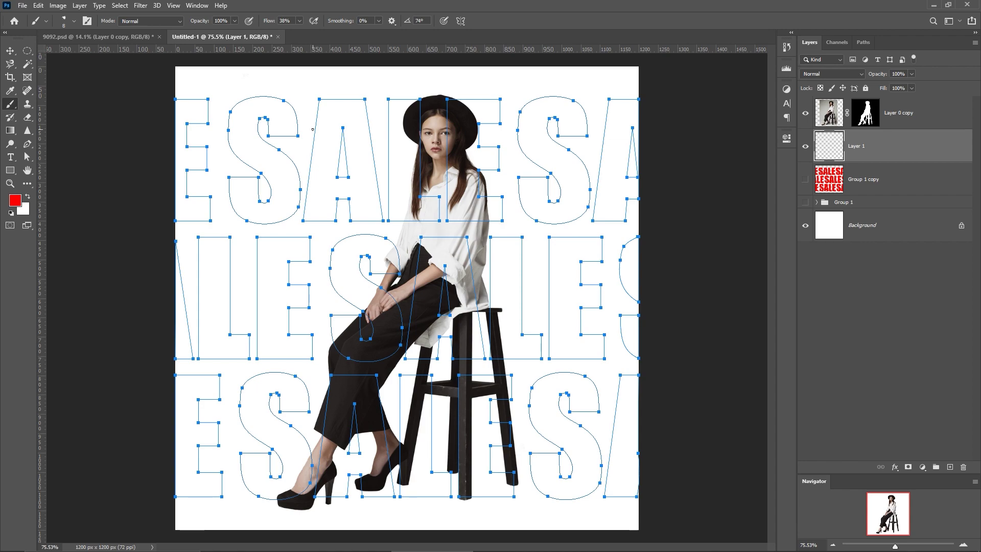
key("bracketleft")
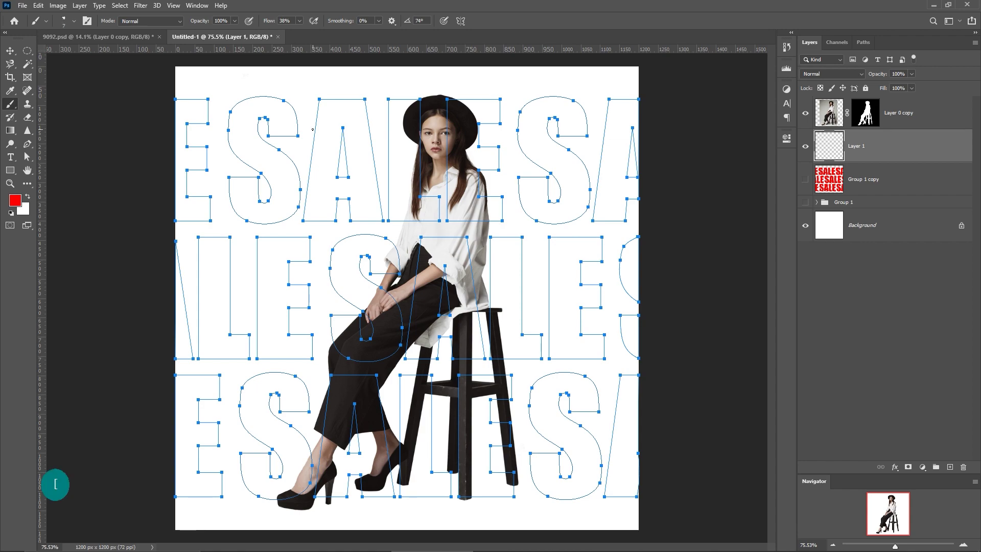
key("bracketleft")
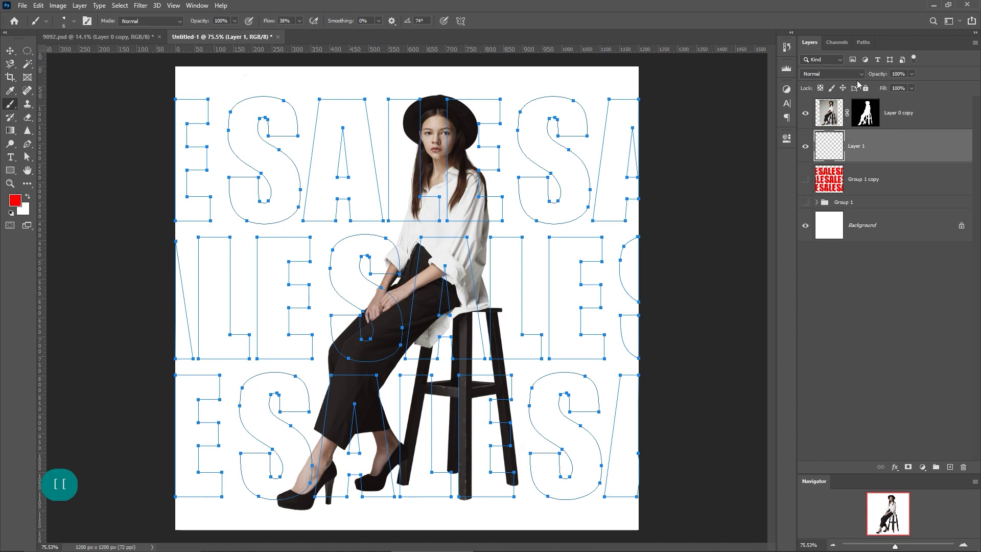
Stroke the work path on the empty layer in red using the Brush, with Simulate Pressure off
left_click(864, 42)
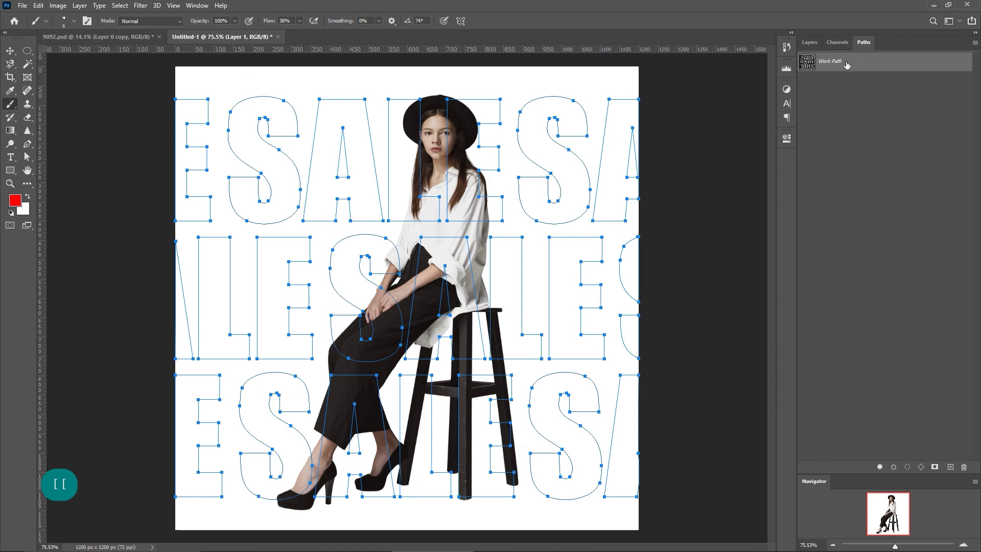
right_click(846, 65)
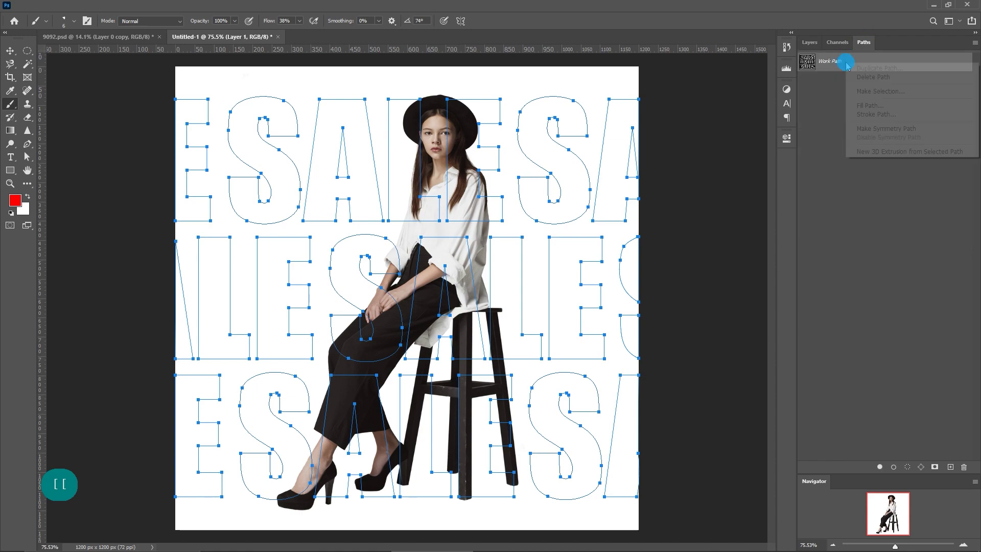
left_click(858, 114)
left_click(865, 180)
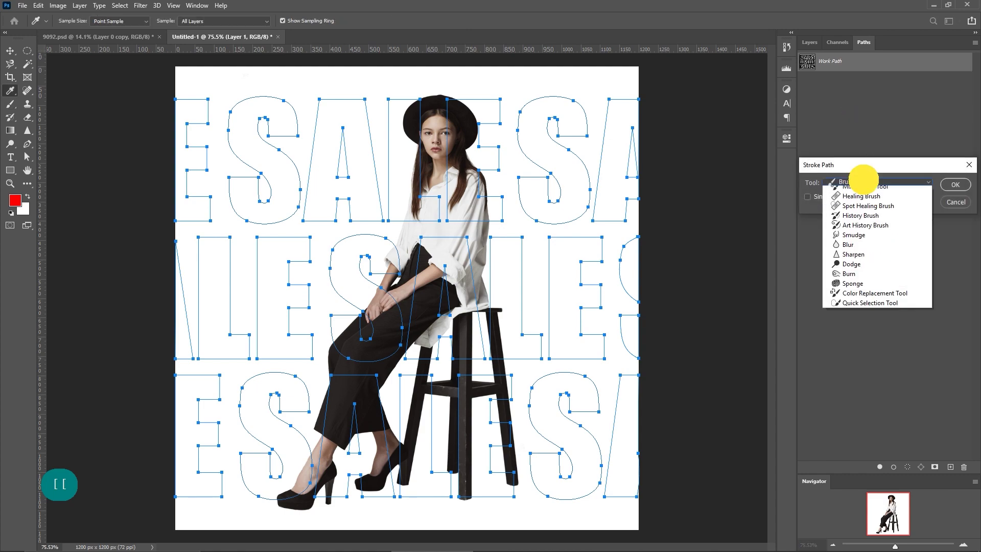
left_click(846, 202)
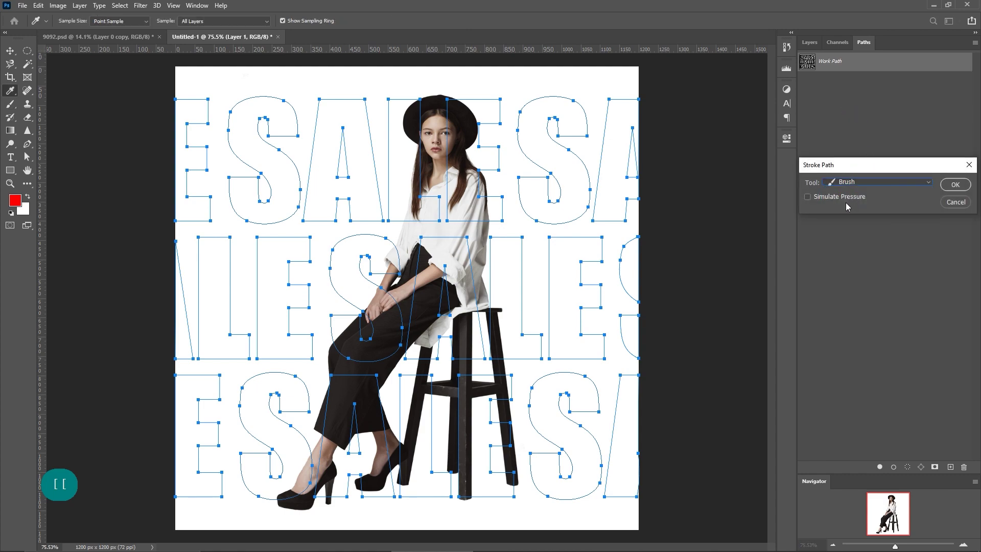
left_click(953, 186)
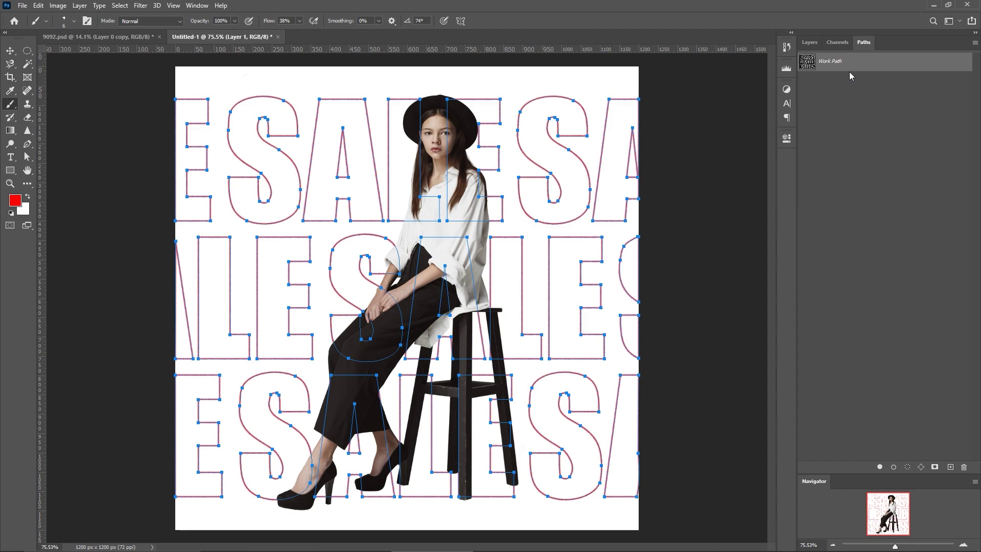
Deselect the work path and delete the hidden merged SALE copy layer
left_click(12, 51)
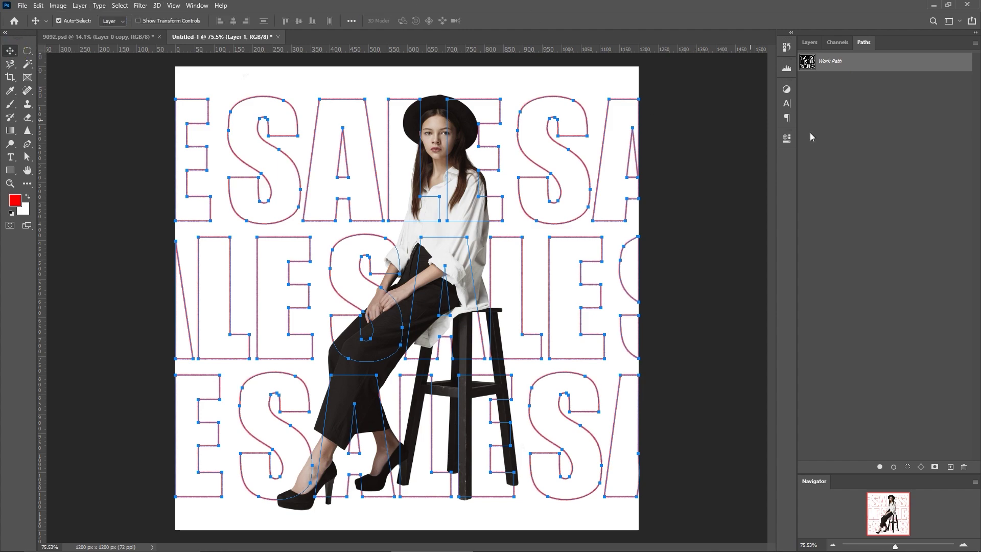
left_click(872, 134)
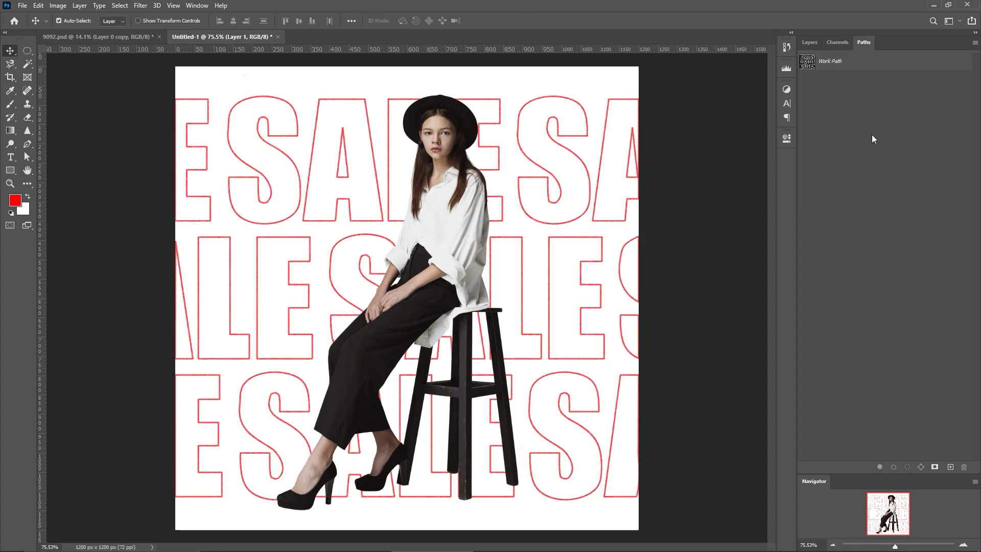
left_click(812, 43)
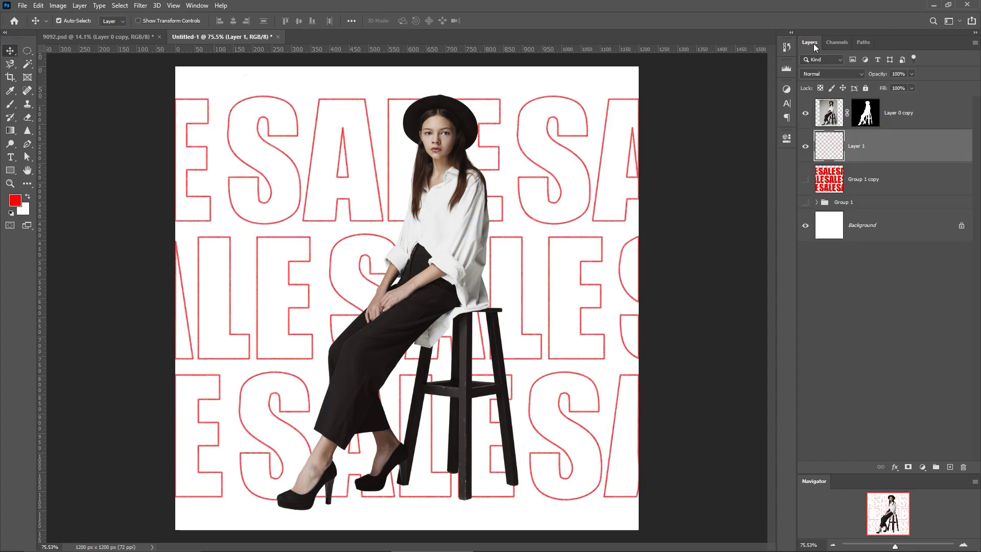
left_click(870, 176)
left_click_drag(876, 181, 966, 467)
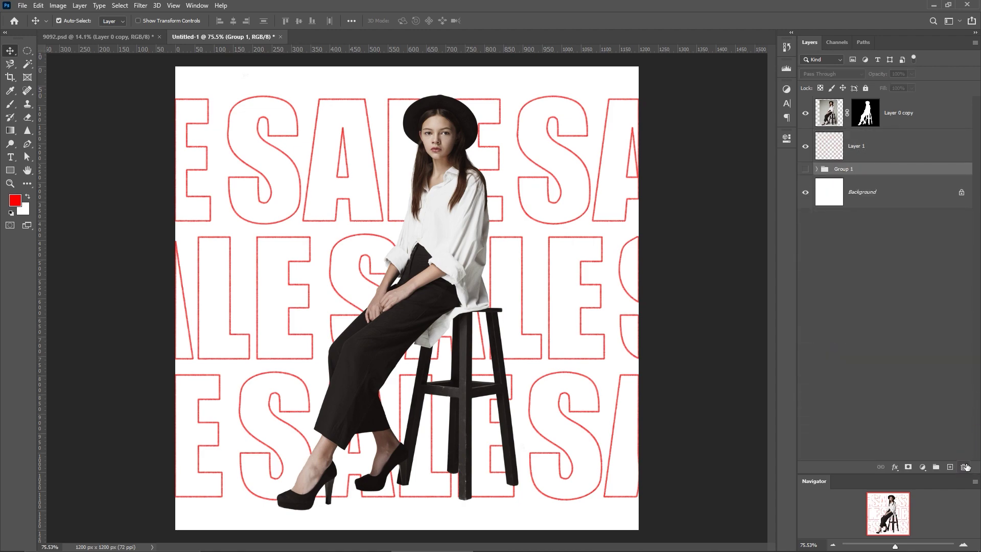
Make the SALE text group visible again and ungroup its layers
left_click(805, 170)
right_click(834, 170)
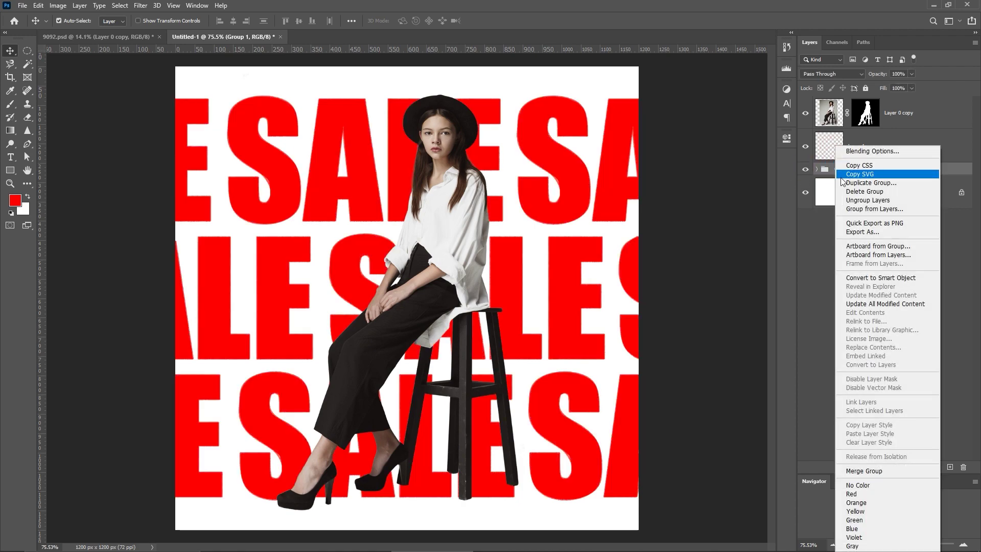
left_click(867, 200)
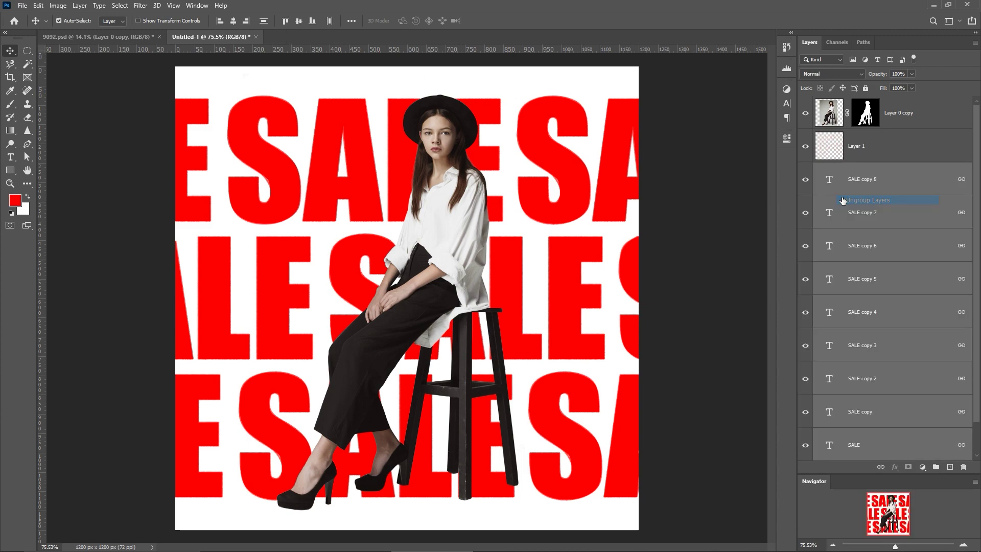
Hide the two outer red SALE texts in the third row, leaving only their outlines beside the middle word
left_click(831, 213)
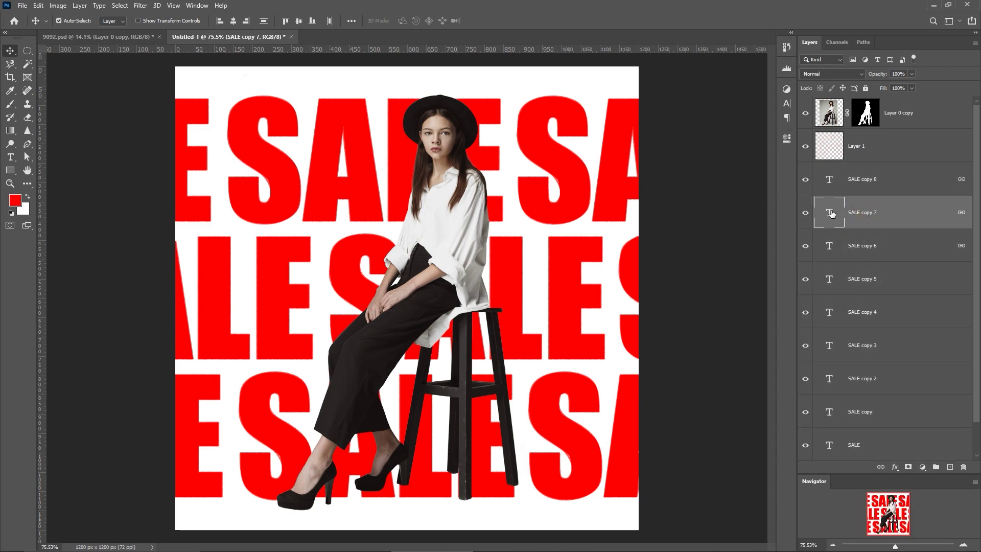
left_click(807, 213)
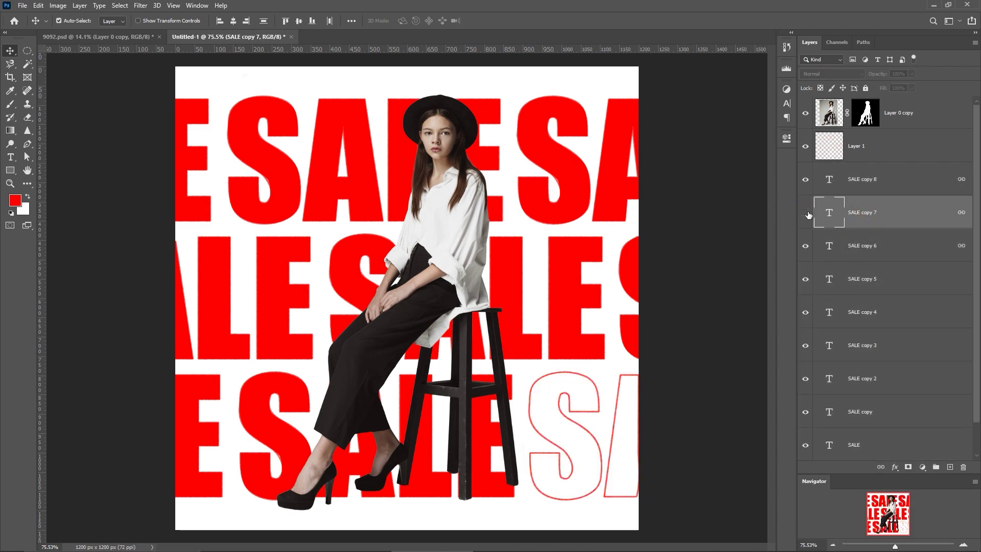
left_click(807, 245)
left_click(806, 246)
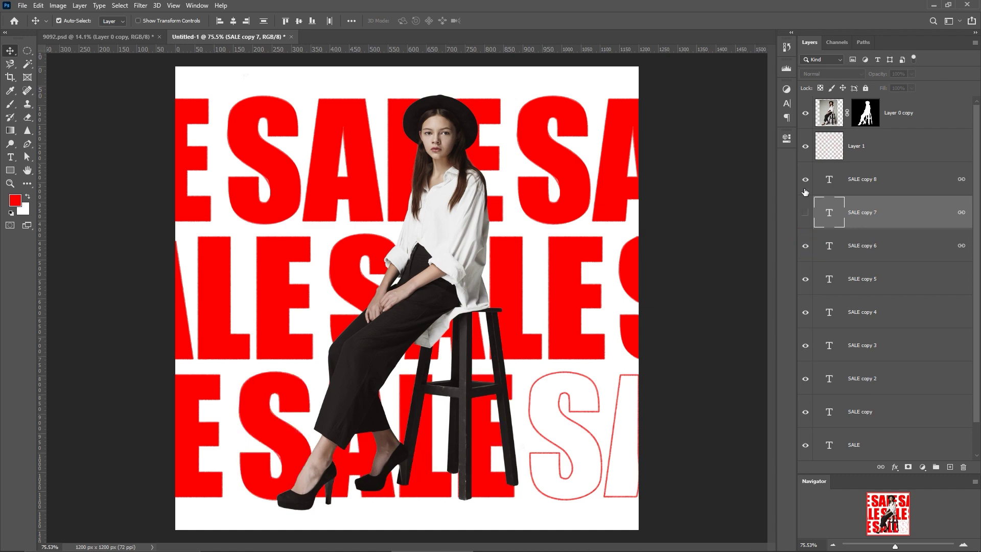
left_click(805, 182)
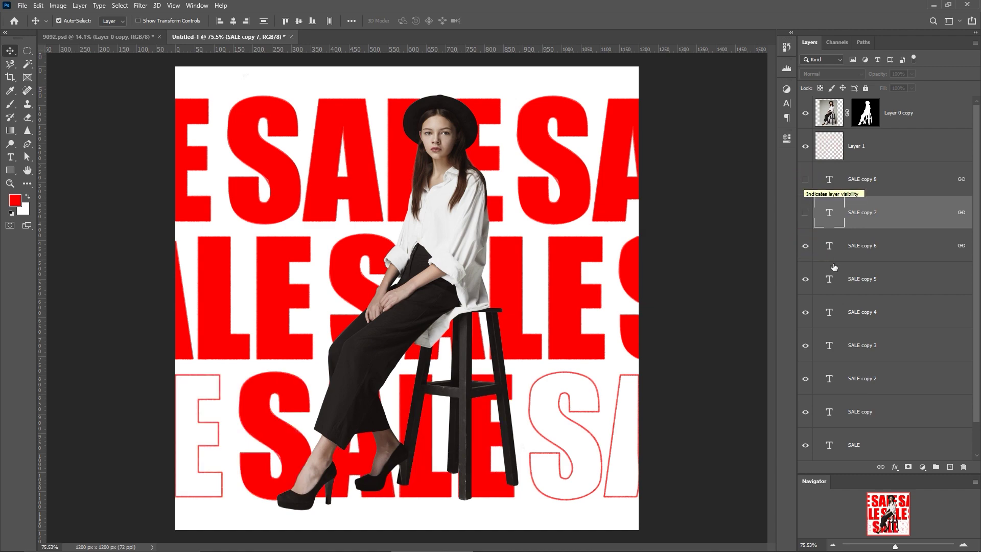
Hide the two outer red SALE texts in the second row, keeping the middle word filled
left_click(805, 279)
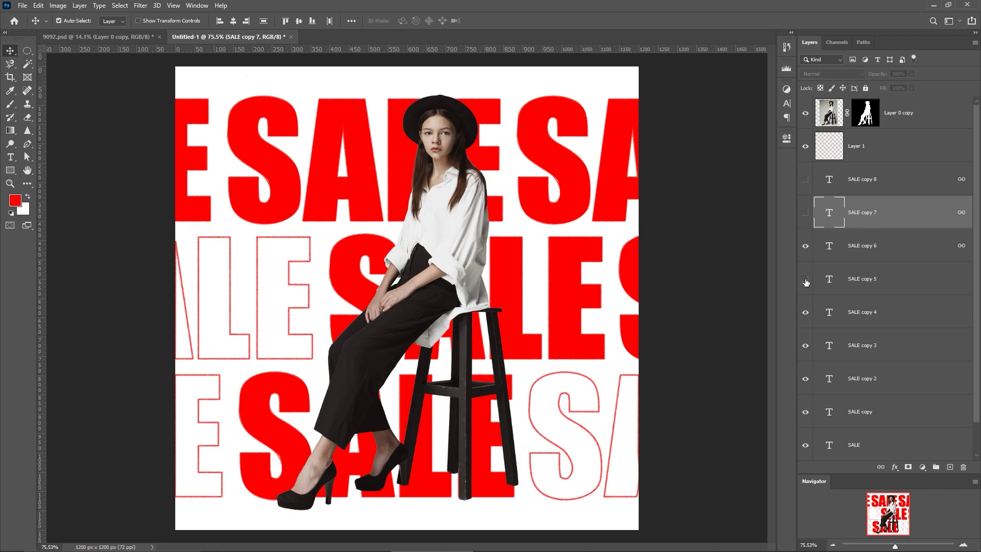
left_click(806, 346)
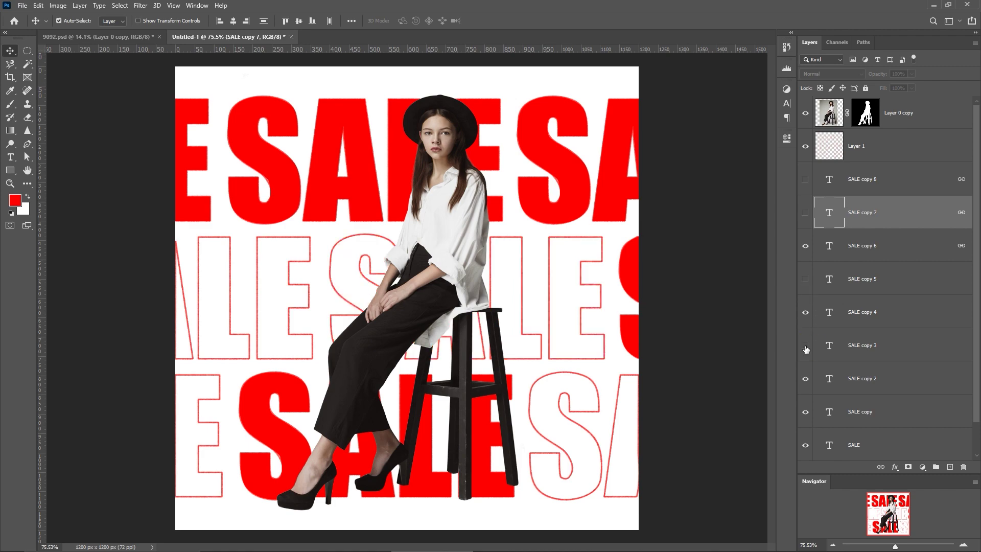
left_click(806, 347)
left_click(805, 314)
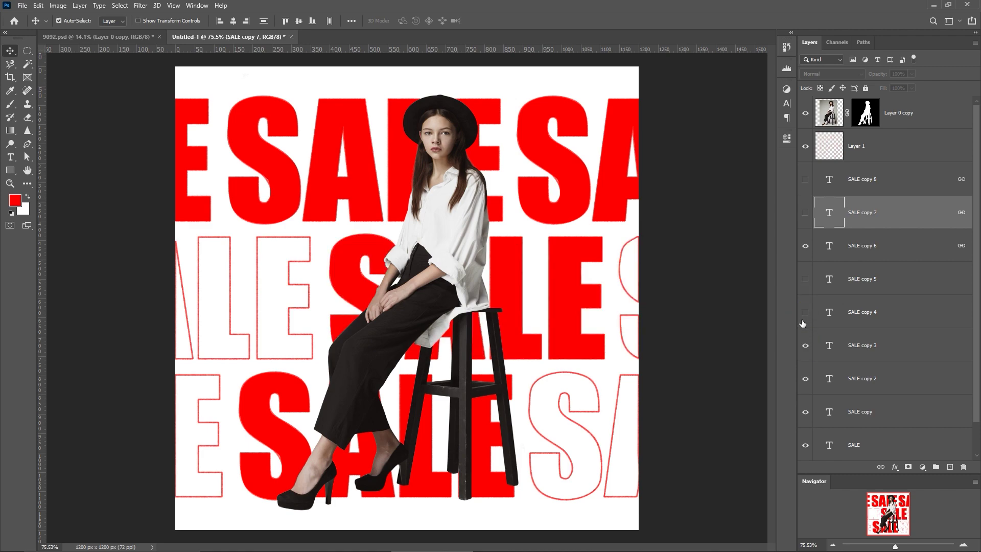
Hide the two outer red SALE texts in the first row, leaving only their outlines beside the middle word
left_click(805, 381)
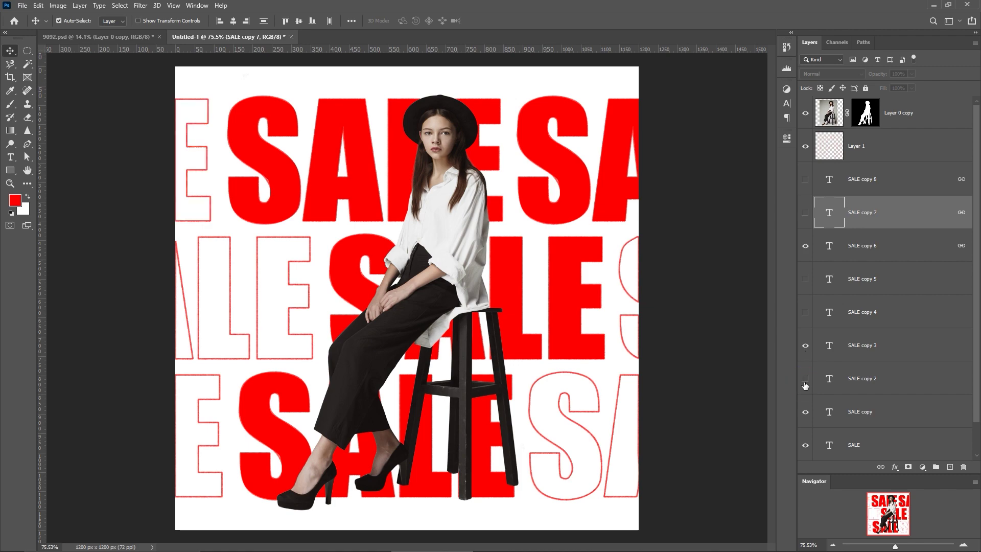
left_click(806, 413)
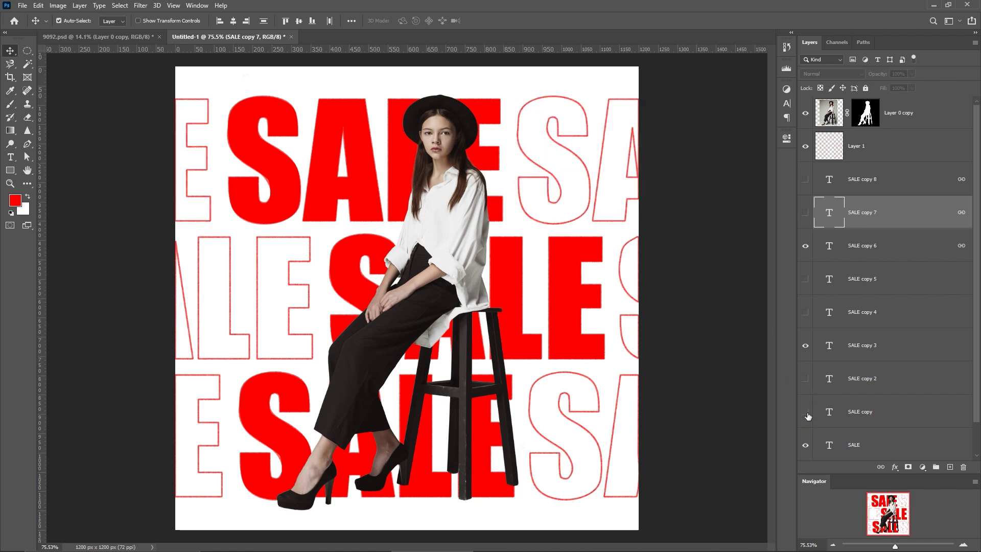
Delete the six hidden SALE text layers (copy, copy 2, copy 4, copy 5, copy 7 and copy 8), clearing the stray selection
left_click(842, 420)
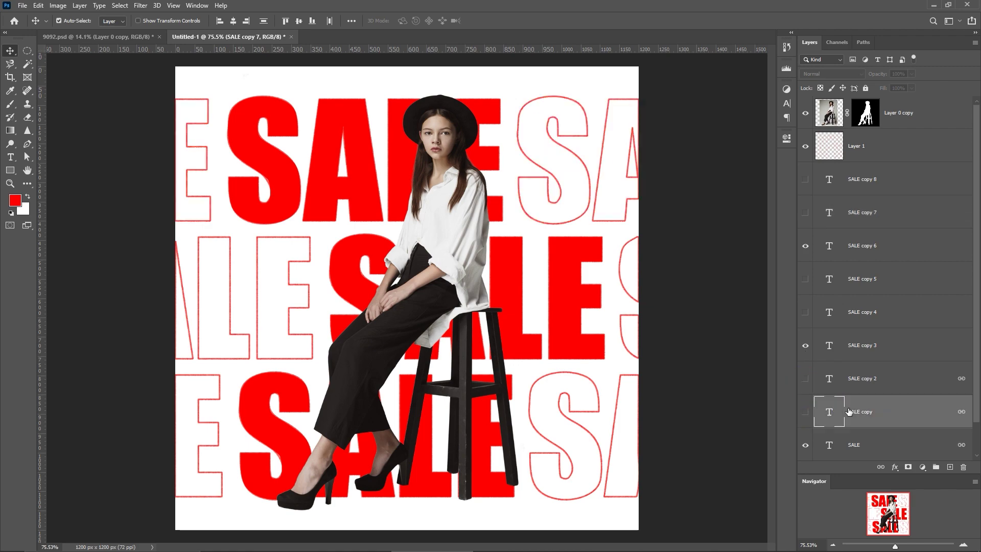
left_click(851, 378, "ctrl")
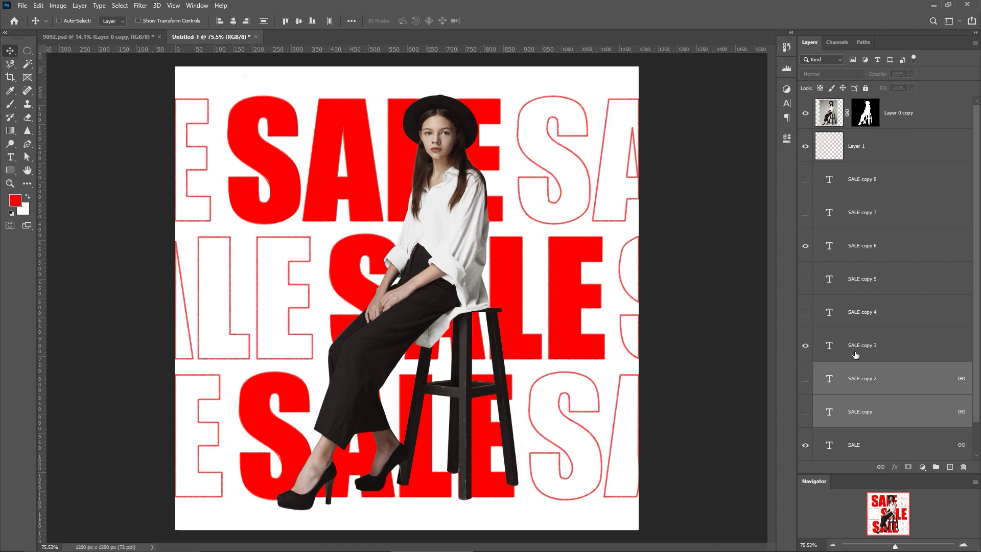
left_click(850, 314, "ctrl")
left_click(848, 284, "ctrl")
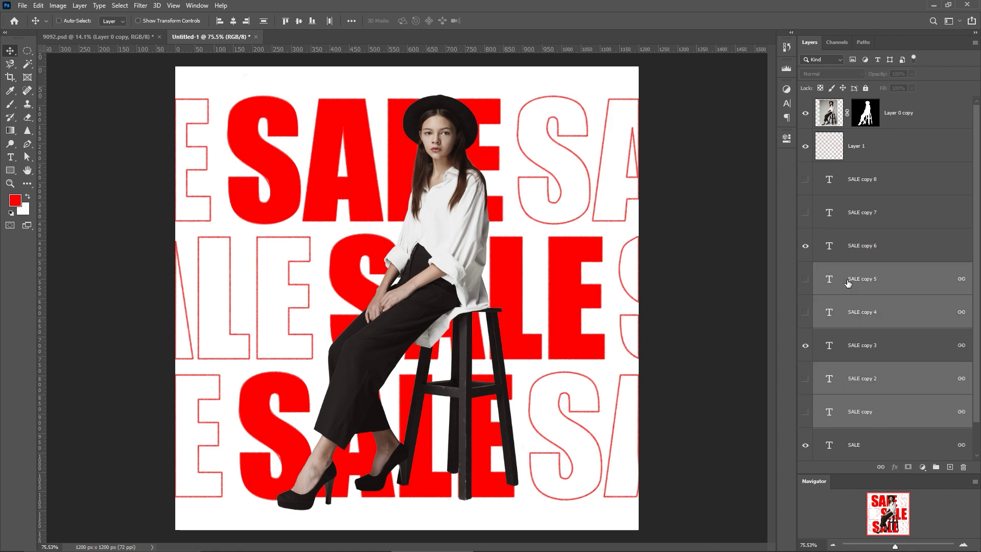
left_click(842, 212, "ctrl")
left_click(868, 212, "ctrl")
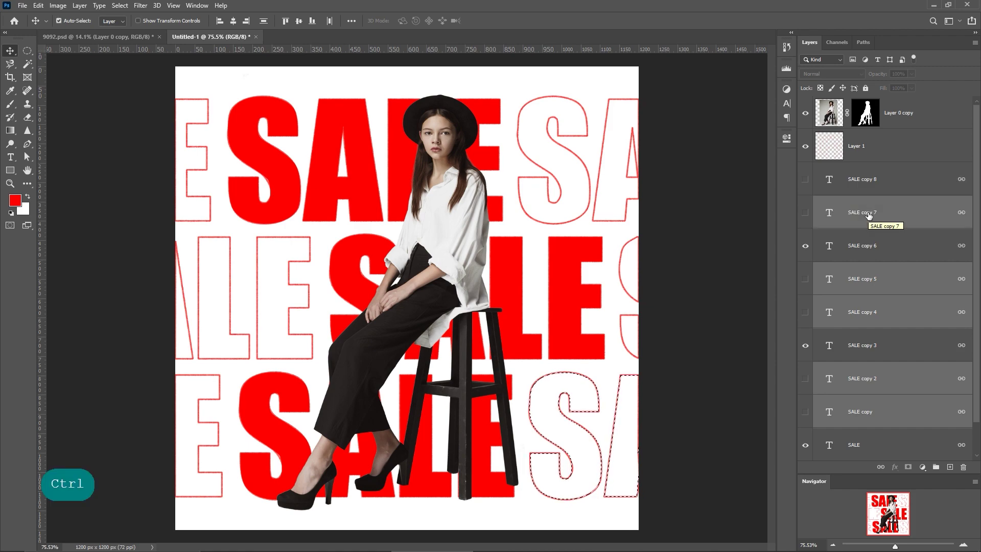
left_click(121, 6)
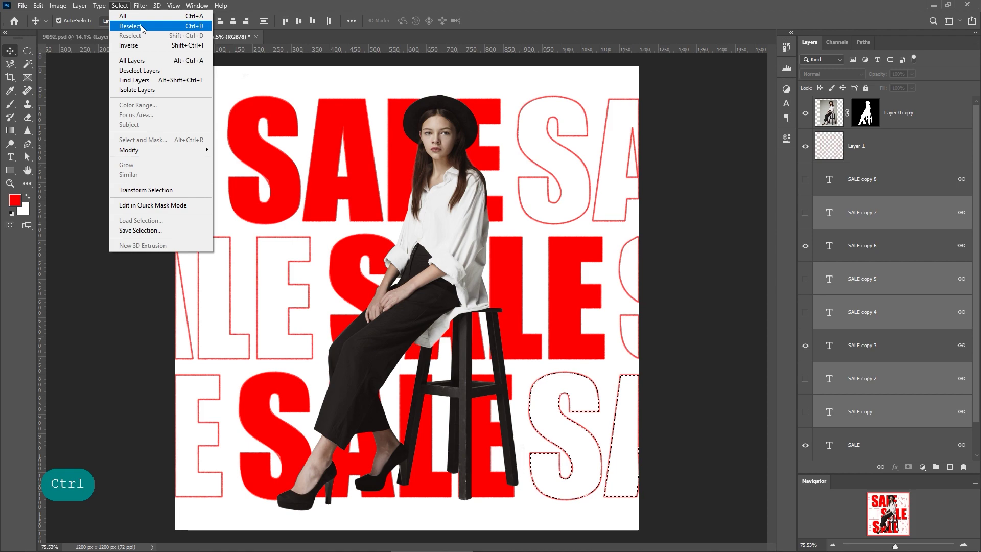
left_click(142, 27)
left_click(897, 176, "ctrl")
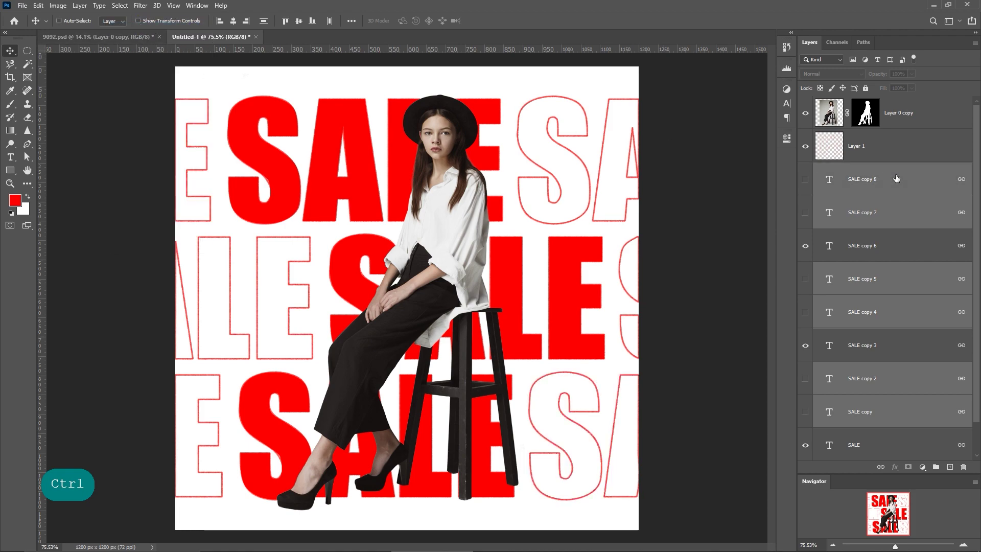
left_click_drag(896, 178, 963, 466)
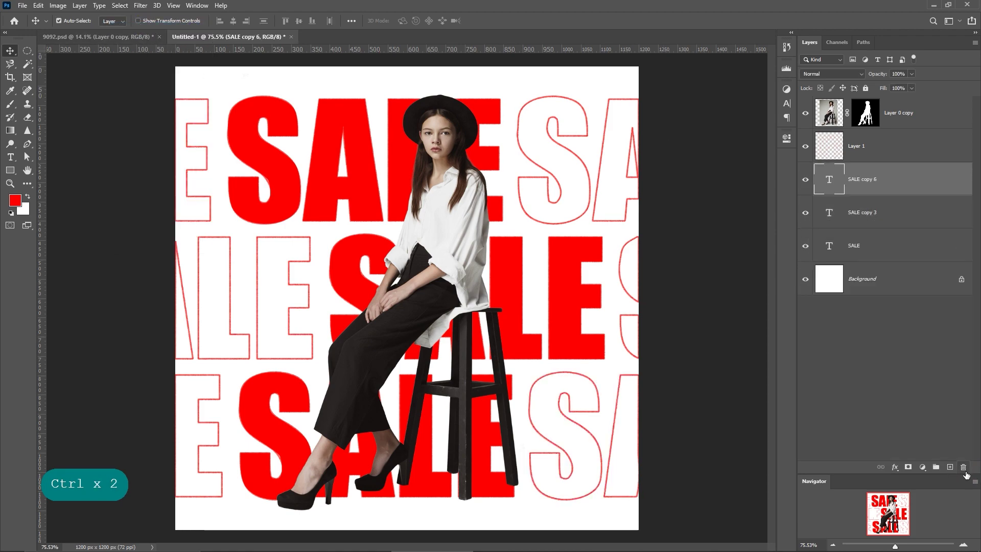
left_click(879, 245)
left_click(888, 213)
left_click(886, 180)
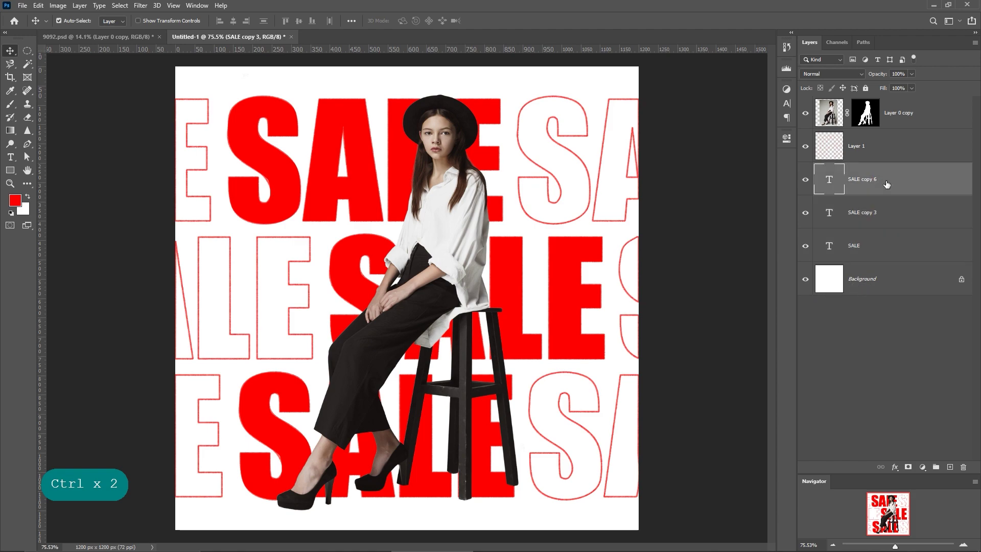
left_click(694, 275)
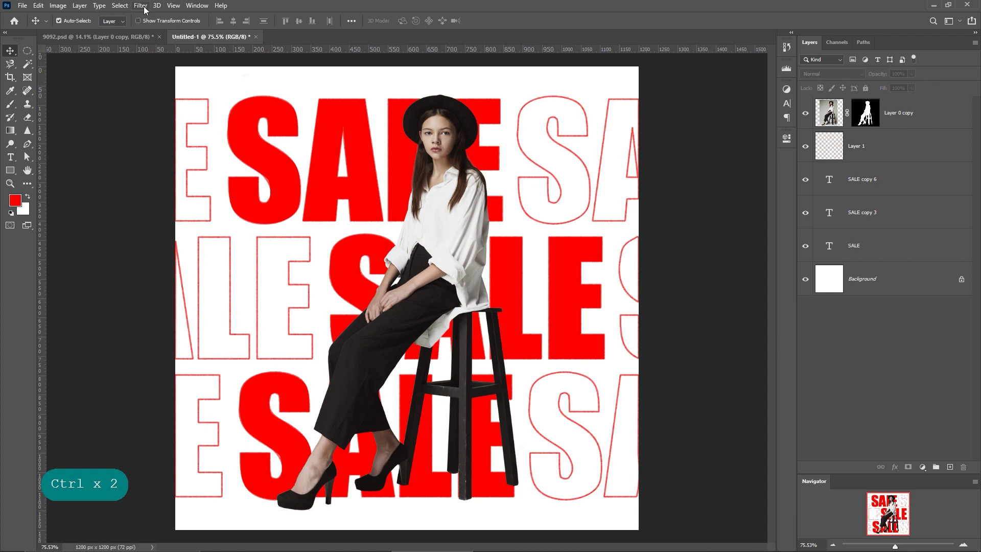
Show the Timeline, fit the whole poster above it and create a video timeline from the layers
left_click(197, 5)
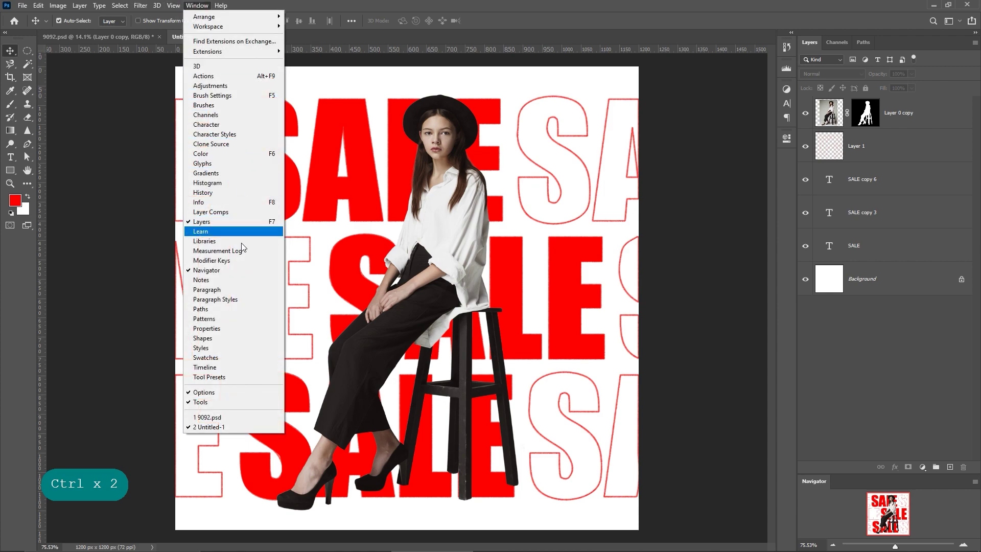
left_click(280, 369)
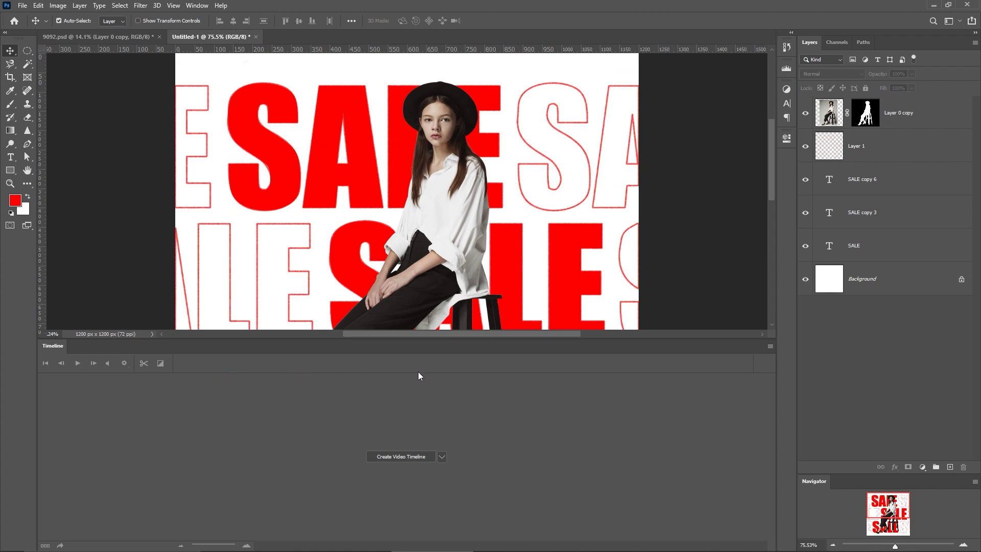
key("ctrl+space")
left_click_drag(455, 215, 407, 213)
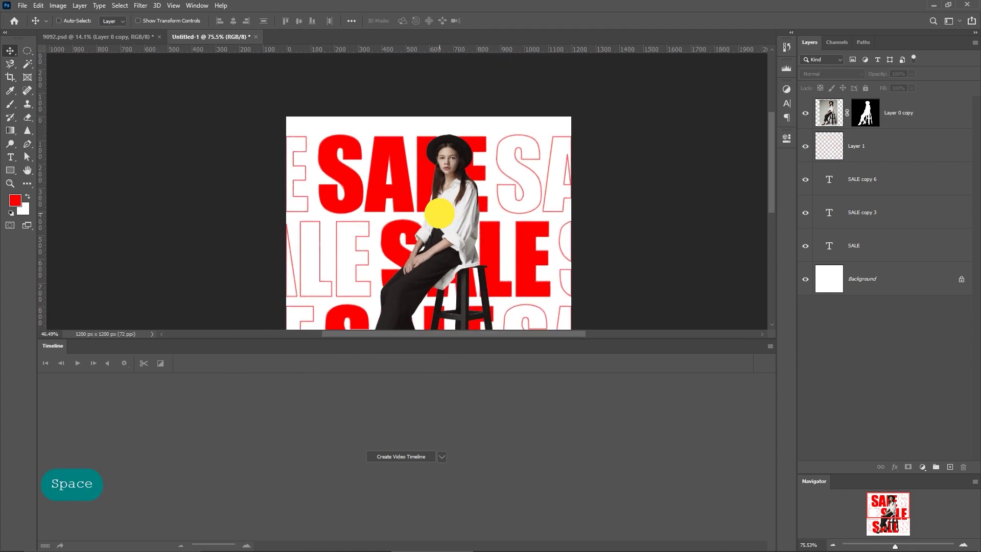
left_click_drag(571, 206, 494, 212)
left_click_drag(474, 339, 474, 346)
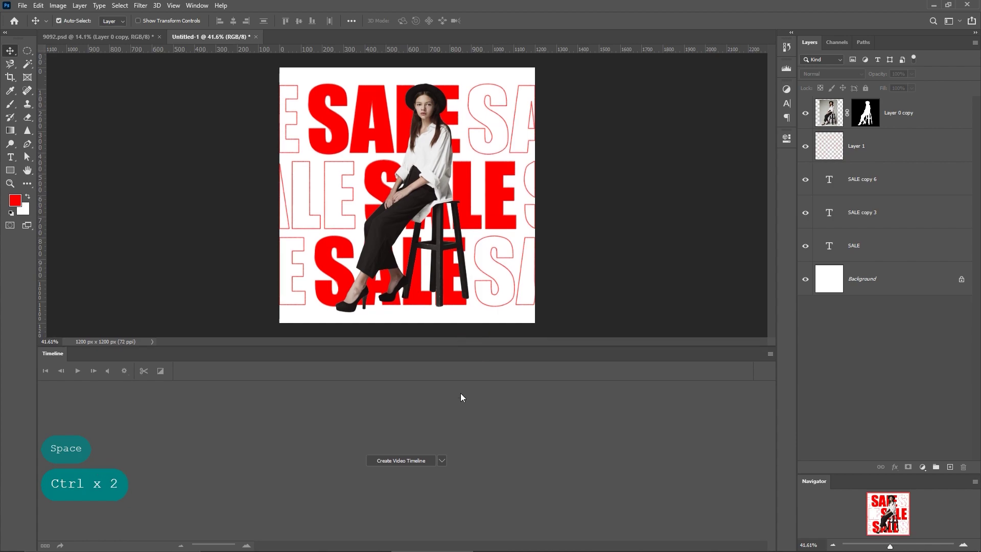
left_click(409, 462)
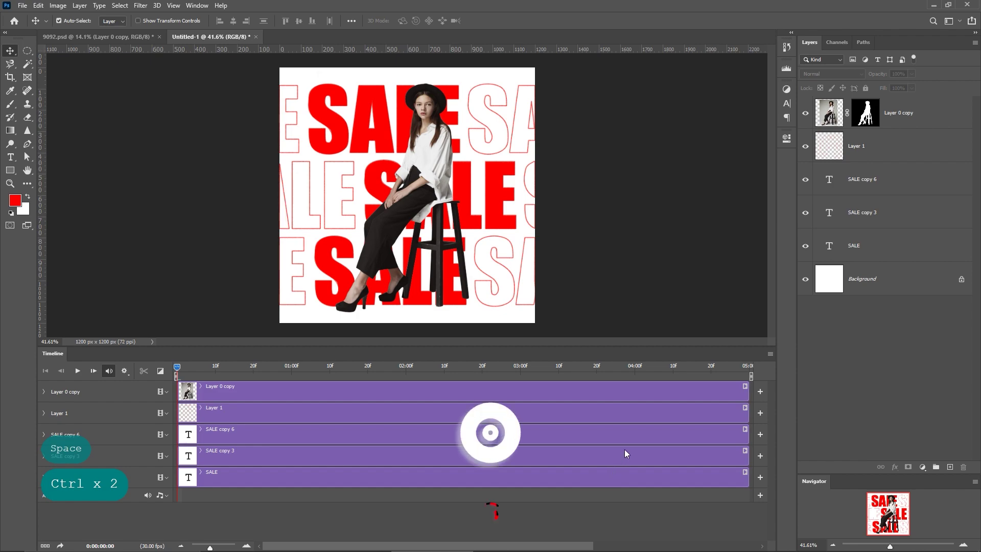
Trim the SALE, SALE copy 3 and SALE copy 6 clips so each lasts 10 frames
left_click(215, 365)
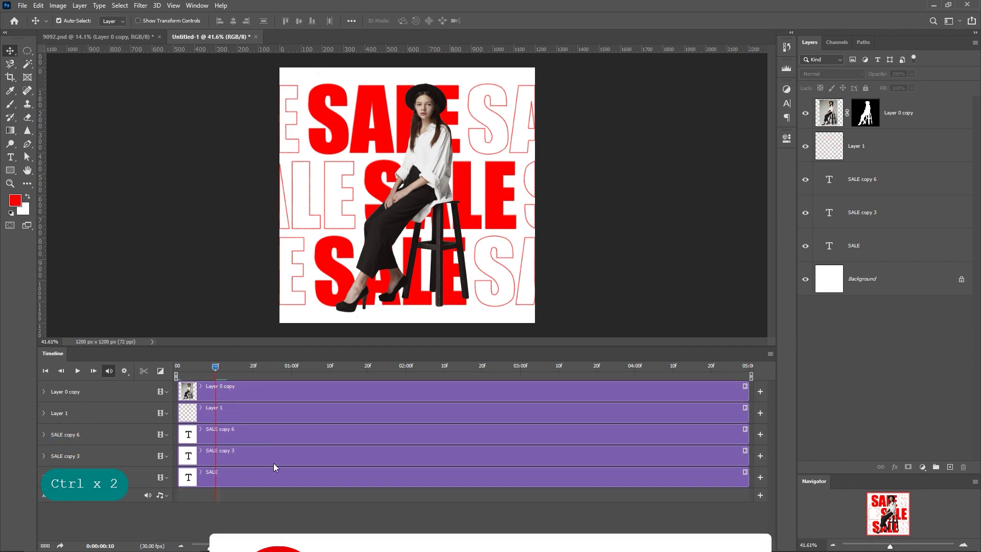
left_click(714, 478)
left_click_drag(747, 481, 214, 478)
left_click(267, 456)
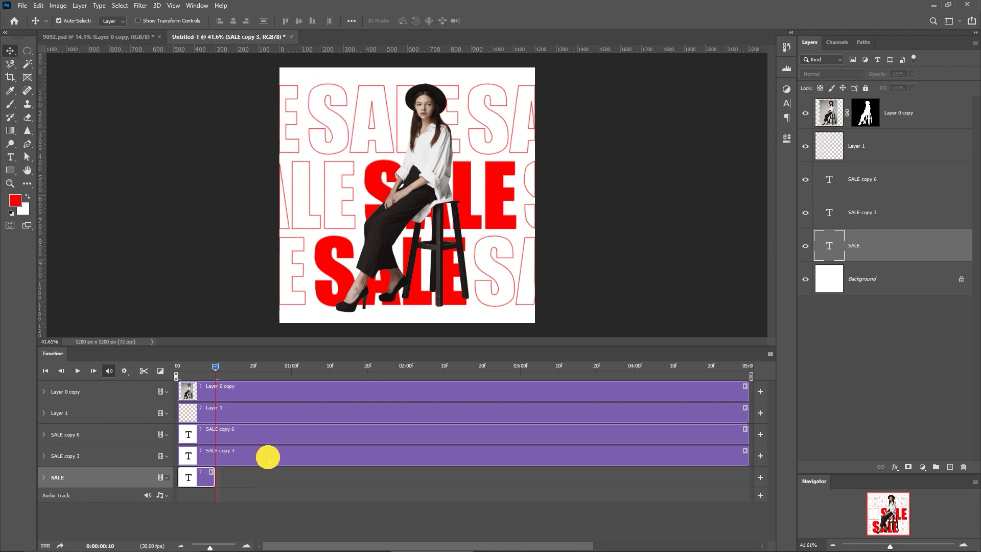
left_click_drag(747, 455, 214, 455)
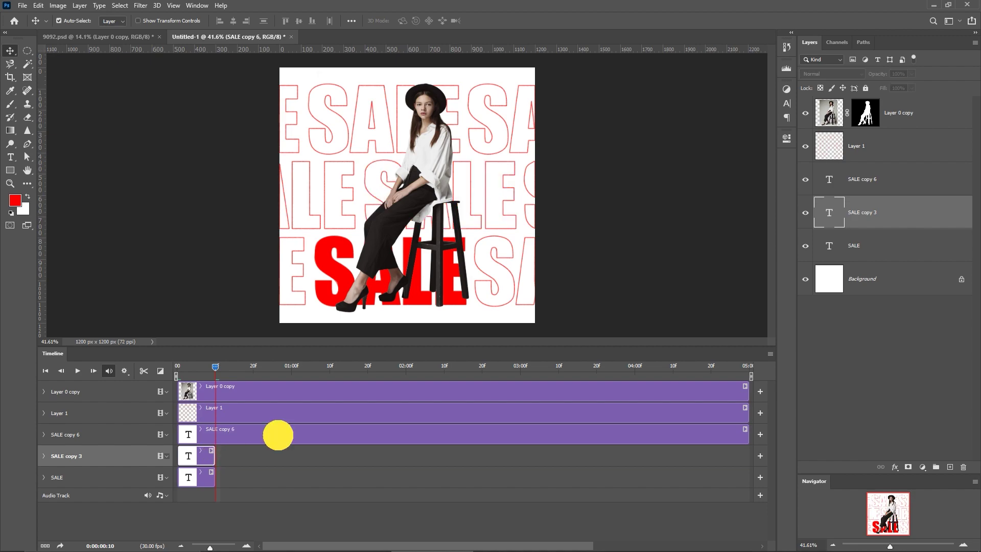
left_click(278, 435)
left_click_drag(747, 436, 236, 454)
Stagger the text clips so SALE copy 3 starts at frame 10 and SALE copy 6 starts at frame 20
left_click_drag(227, 368, 252, 370)
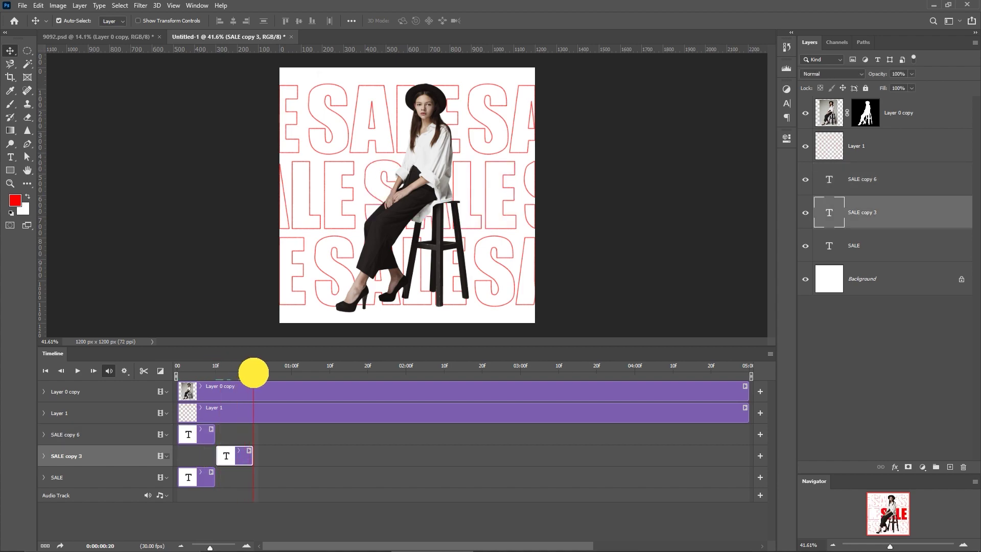
left_click_drag(192, 433, 271, 435)
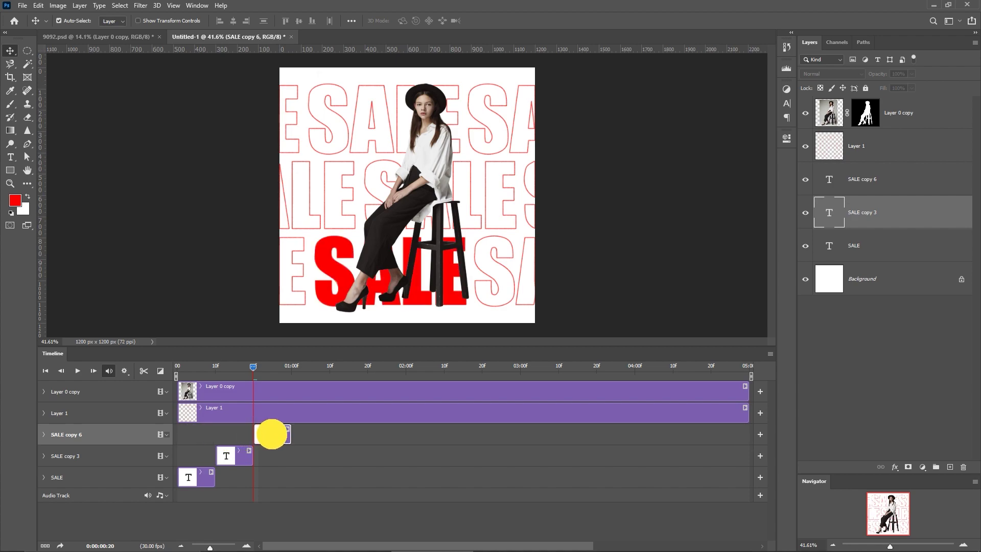
Shorten the Layer 1 outline clip and the Layer 0 copy model clip to end at 01:00f
left_click(315, 408)
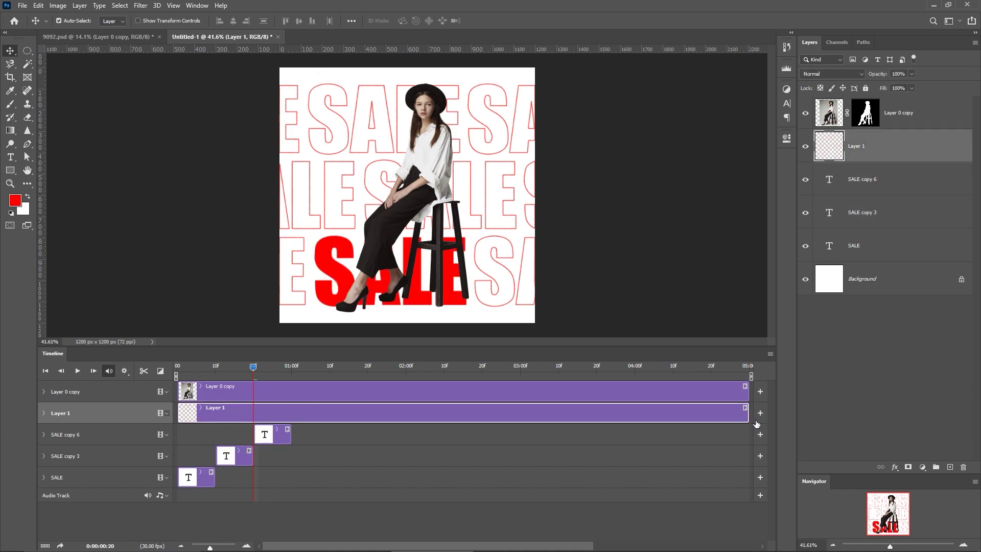
left_click_drag(747, 414, 294, 419)
left_click(324, 393)
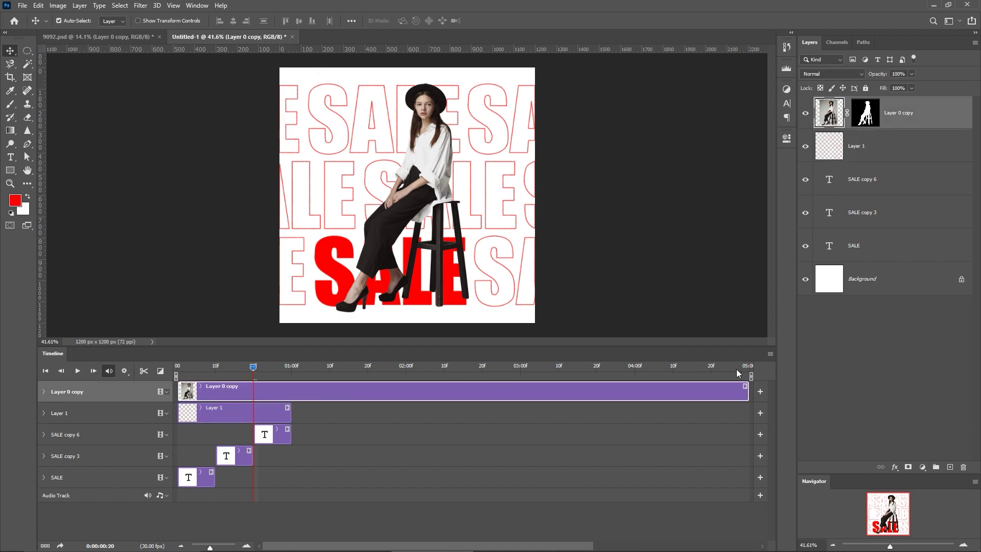
left_click_drag(747, 393, 293, 400)
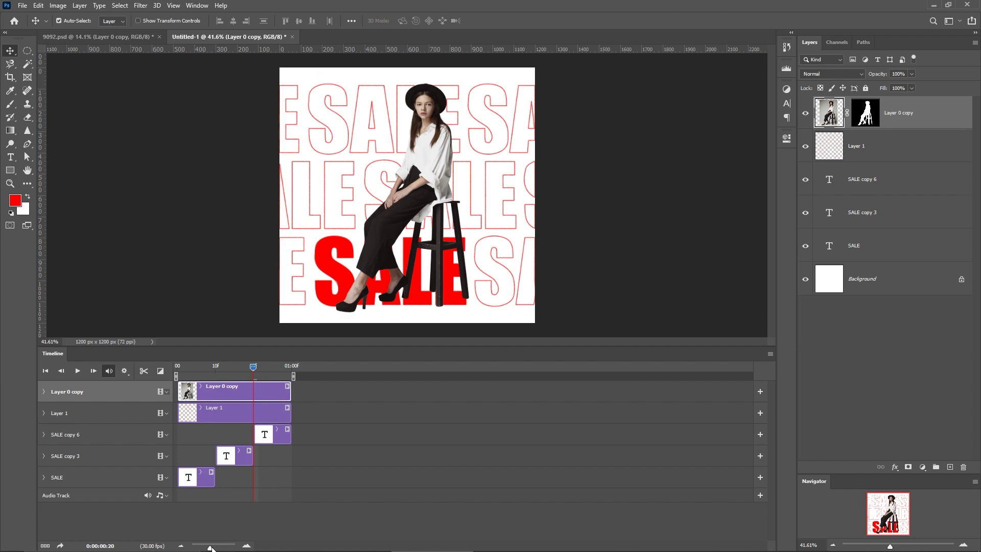
Check the Loop Playback setting and play the SALE animation from the first frame
left_click_drag(210, 548, 224, 544)
left_click_drag(287, 549, 262, 541)
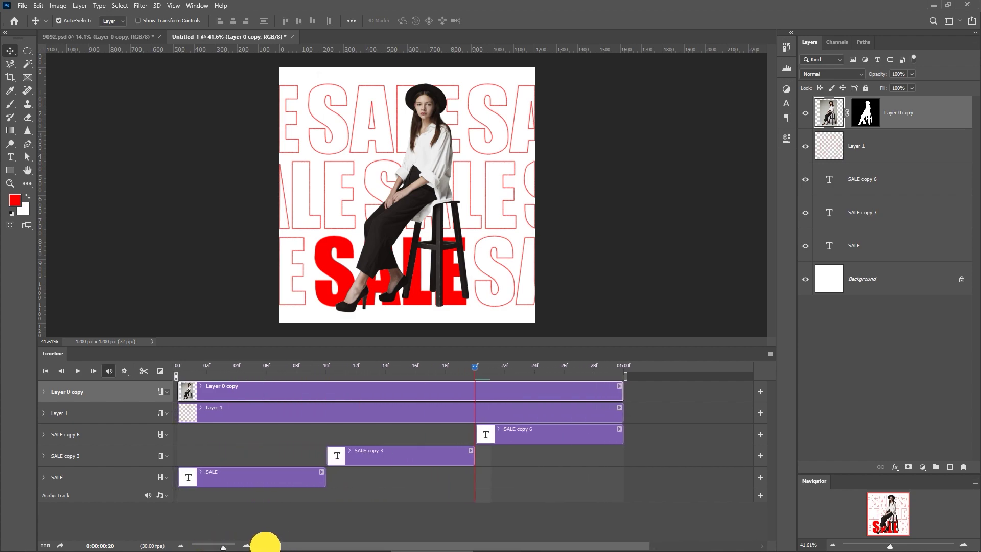
left_click(651, 477)
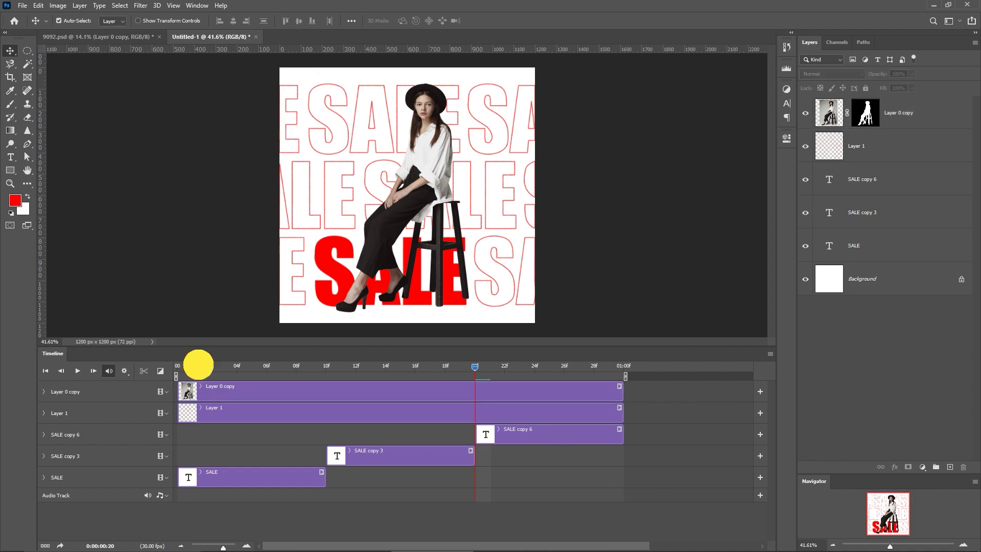
left_click_drag(198, 366, 162, 369)
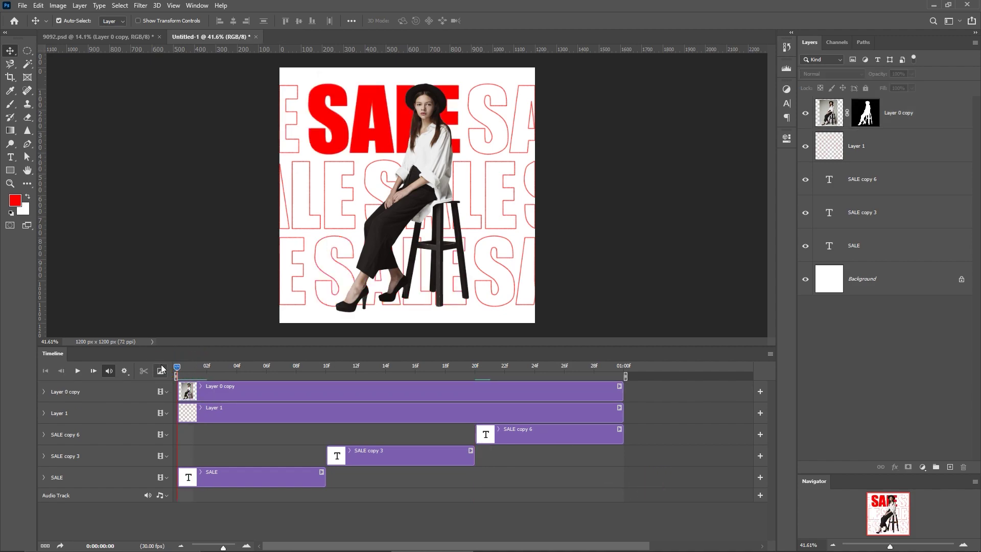
left_click(124, 371)
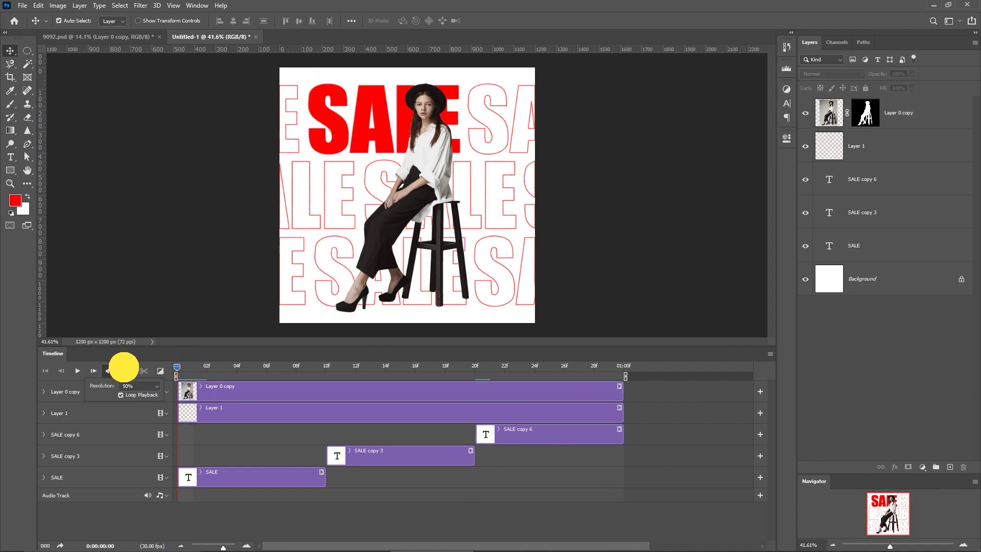
left_click(217, 367)
left_click(152, 365)
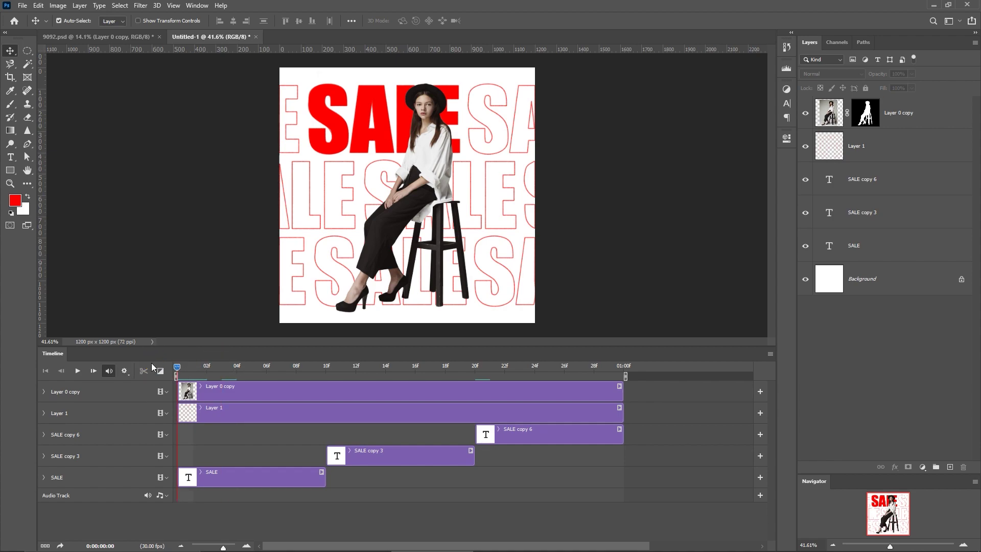
key("space")
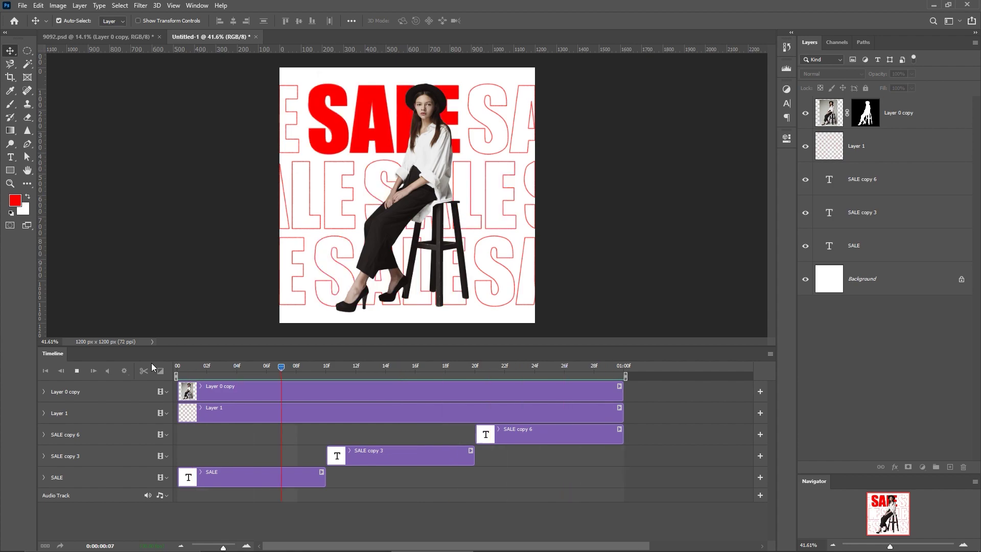
key("space")
key("space")
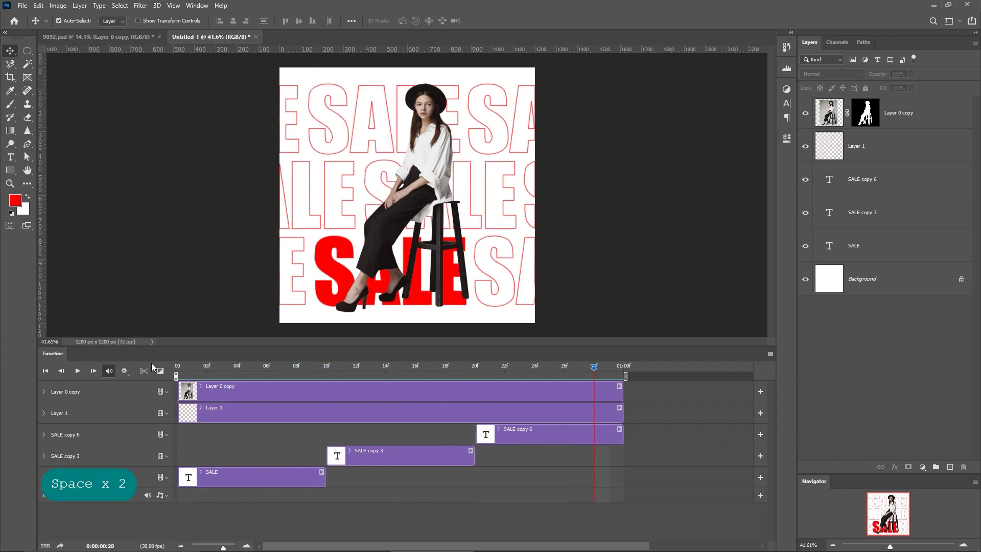
left_click(124, 371)
left_click(128, 370)
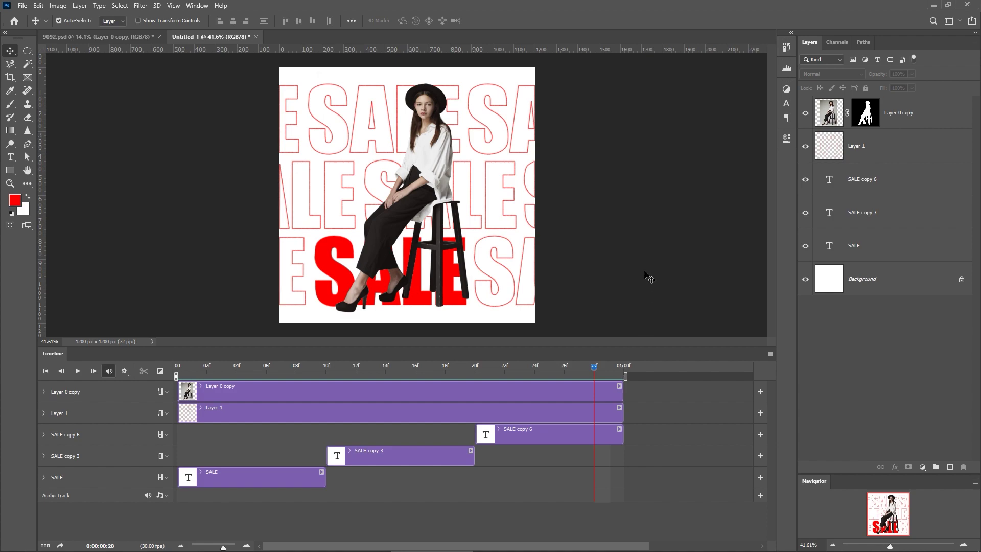
Open the poster animation in Save for Web (Legacy) and fit the whole image in the preview
left_click(20, 6)
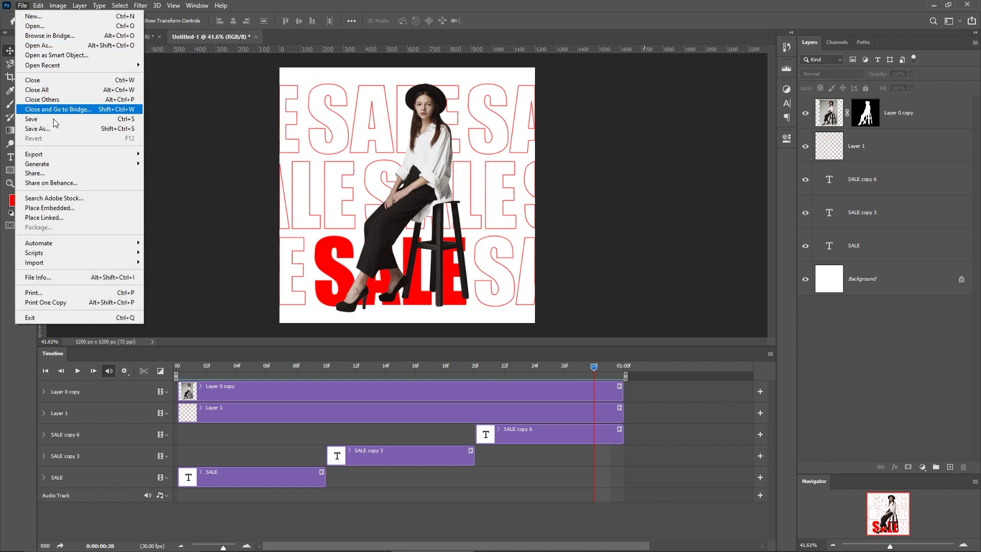
mouse_move(66, 155)
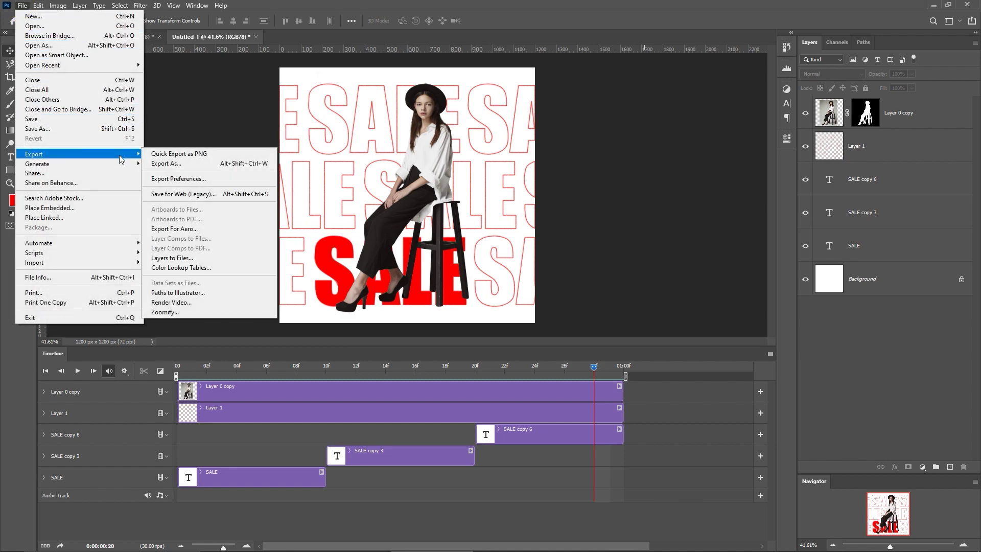
left_click(164, 194)
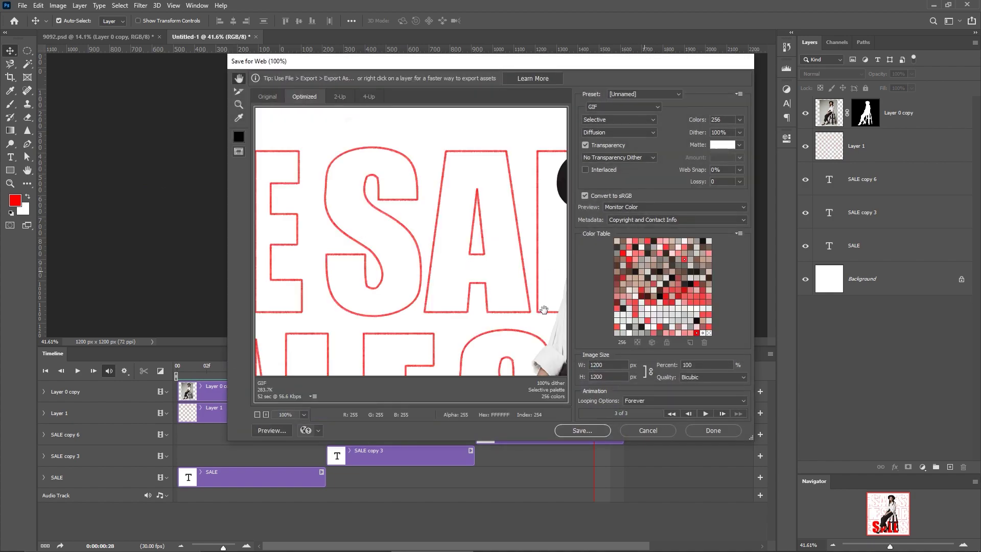
left_click(257, 414)
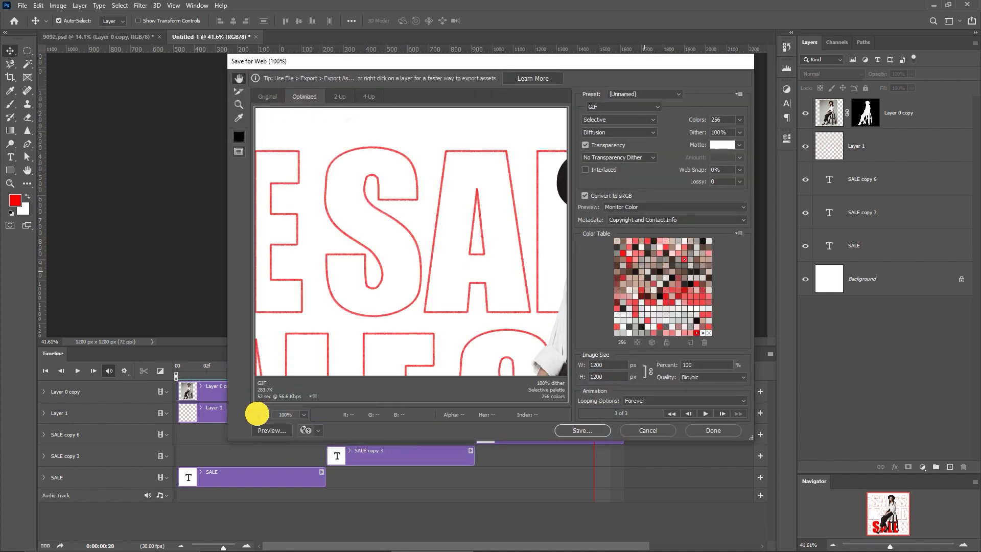
left_click(303, 413)
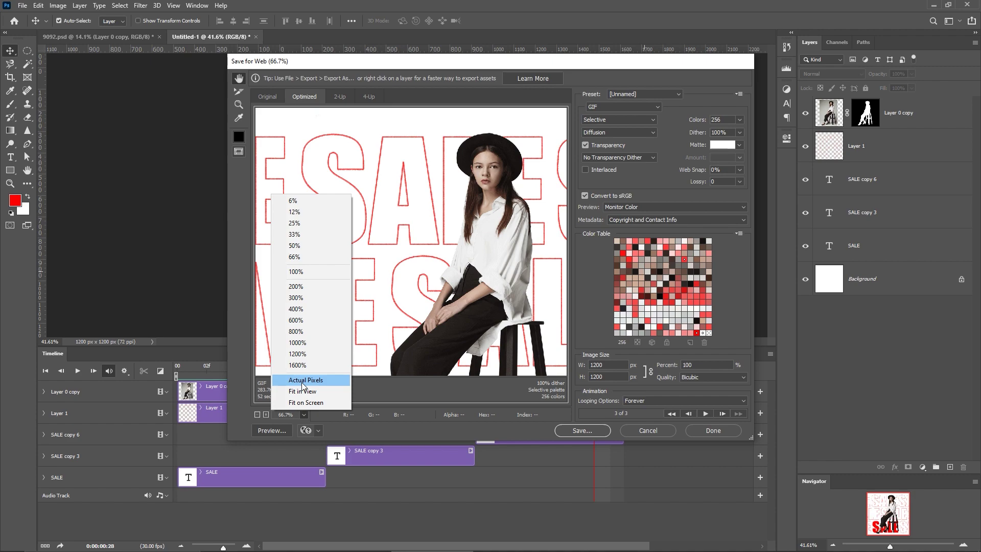
left_click(303, 391)
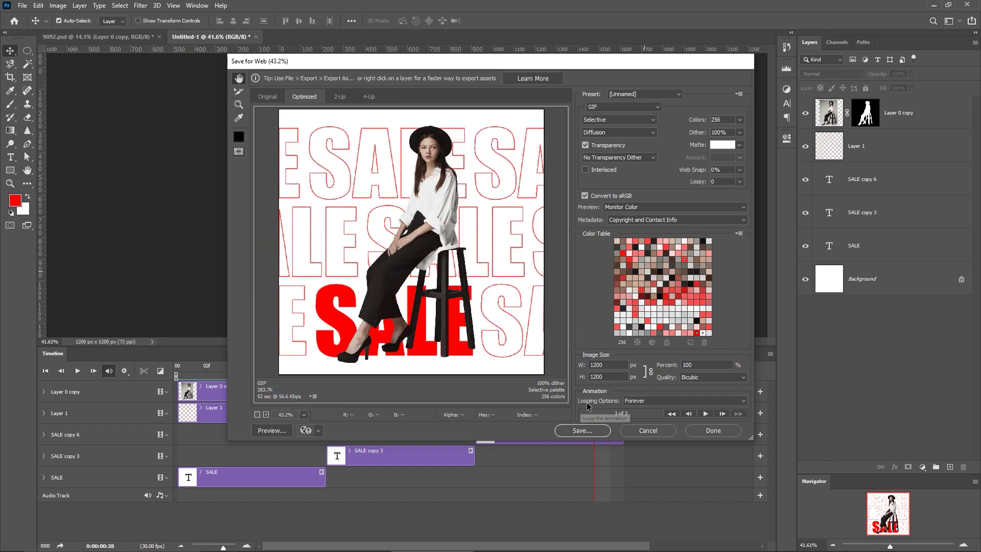
Choose GIF as the export file format and set the animation's looping option to Forever
left_click(600, 108)
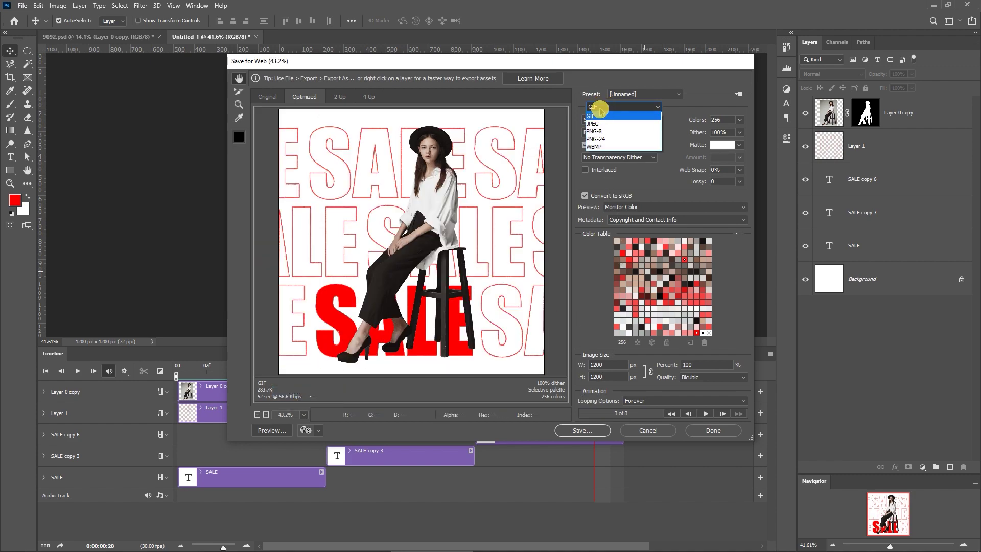
left_click(596, 106)
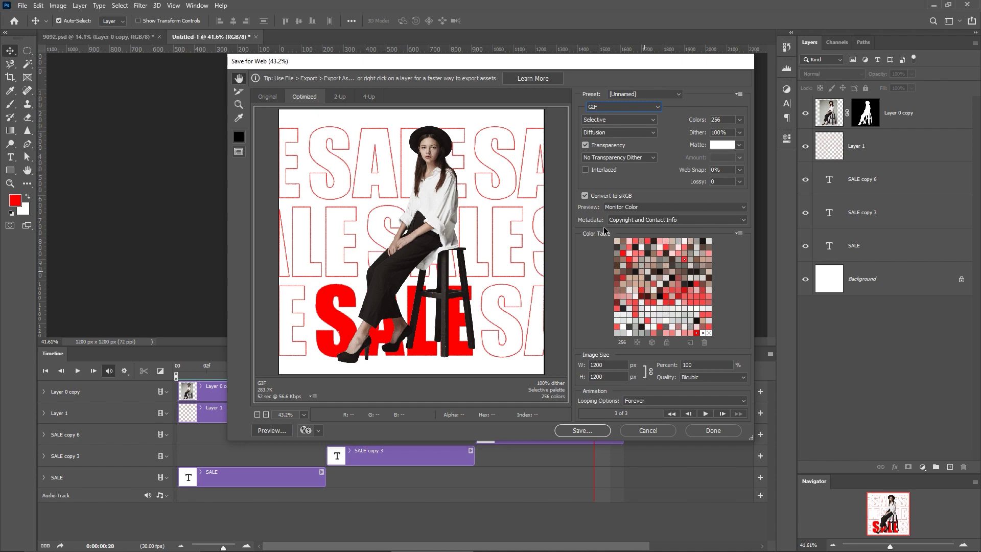
left_click(639, 401)
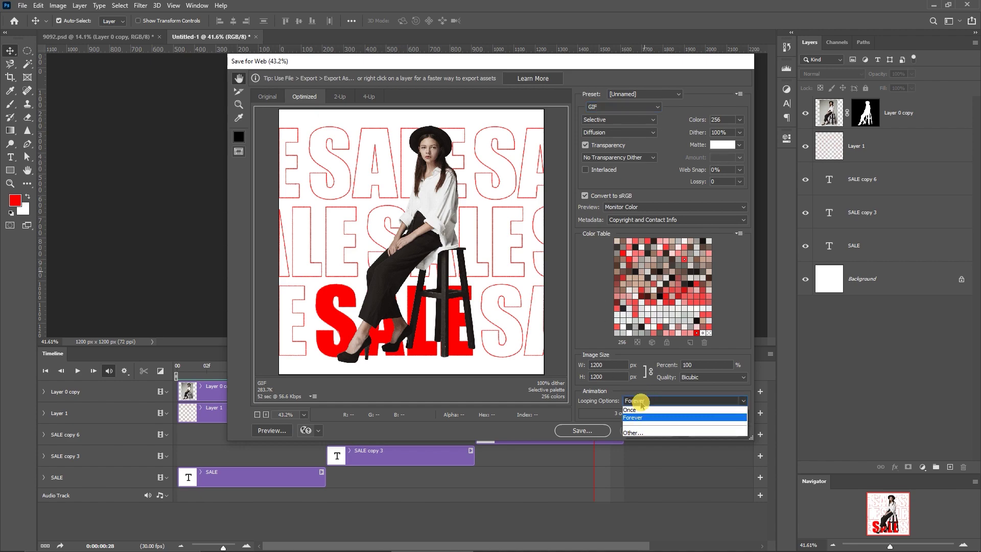
left_click(638, 419)
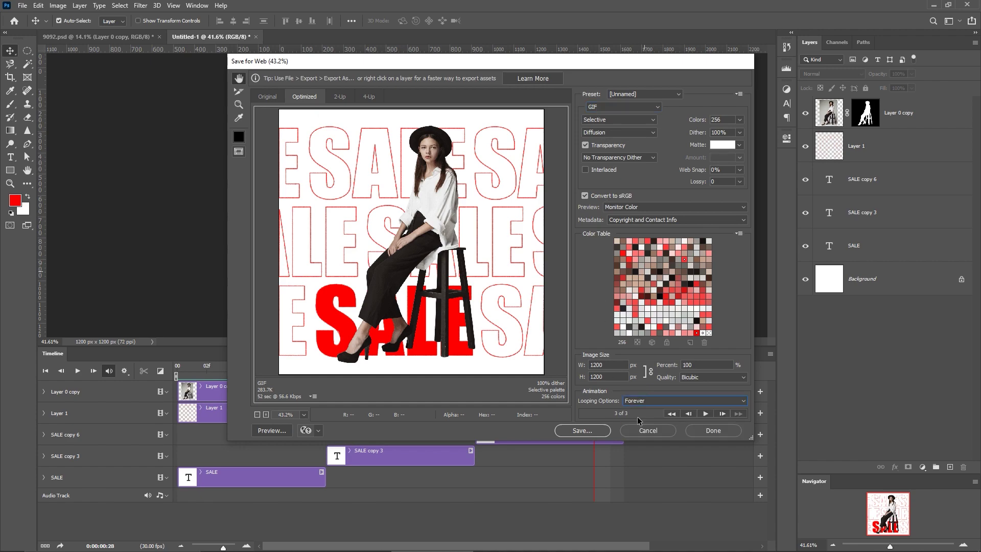
Start saving the optimized GIF and choose the links folder within the number 27 folder under Youtube > PS
left_click(588, 433)
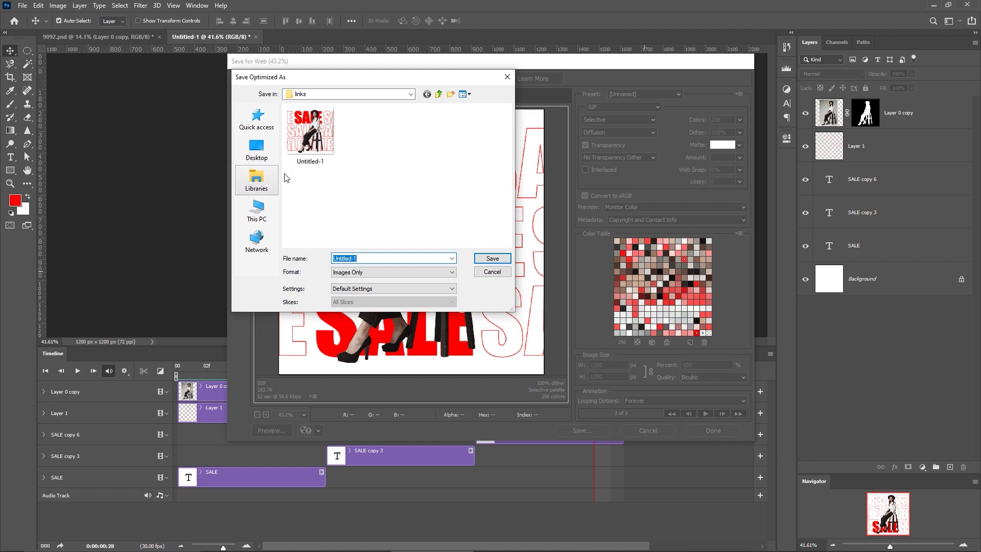
left_click(357, 95)
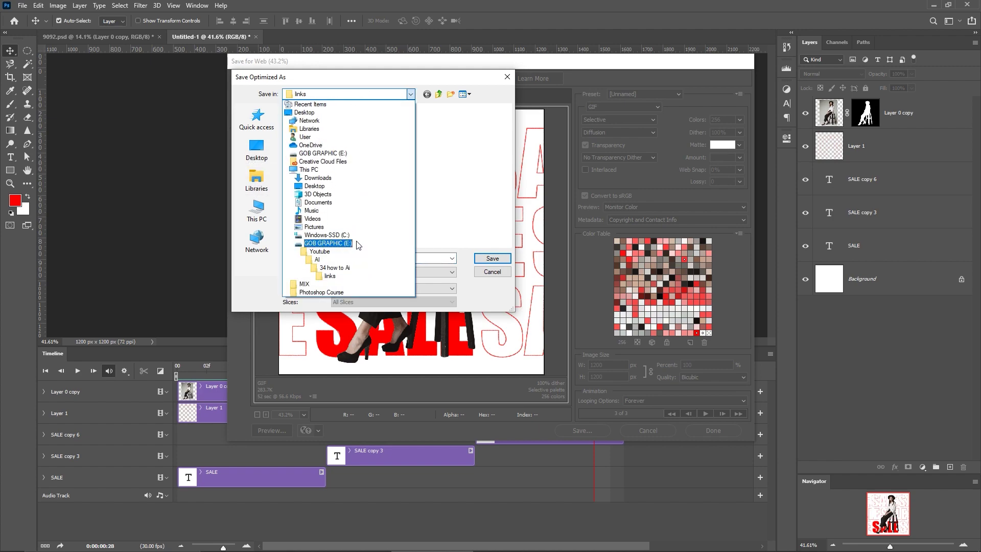
left_click(358, 251)
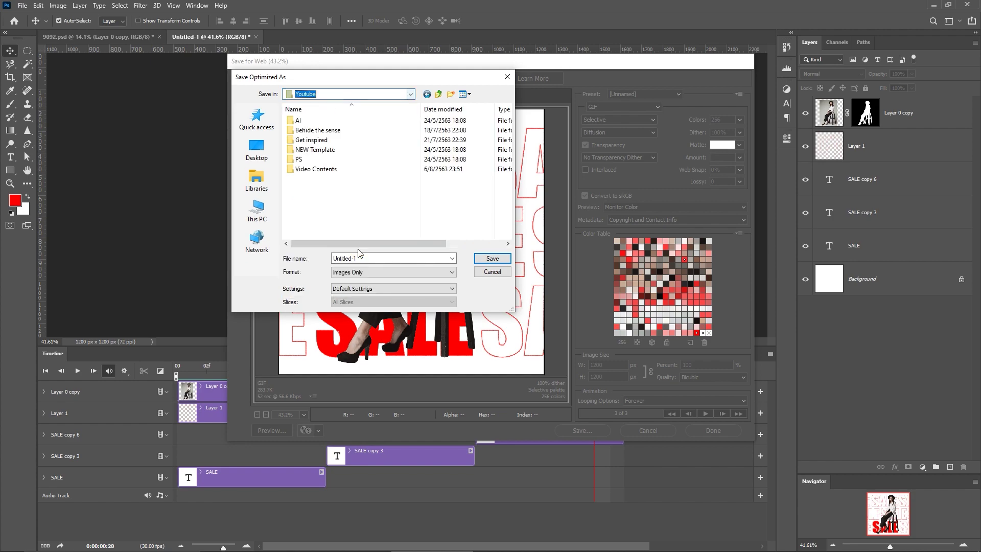
double_click(320, 161)
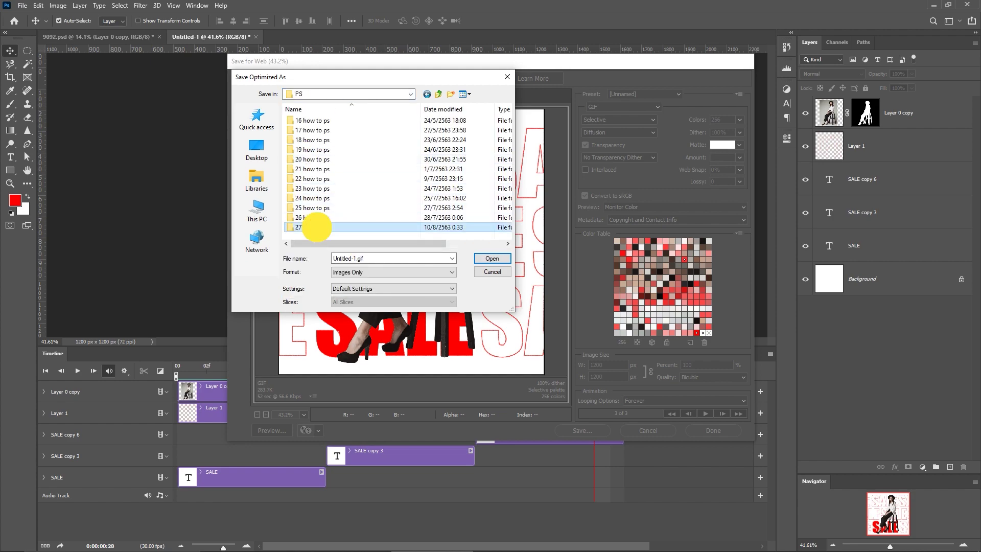
double_click(317, 228)
double_click(311, 121)
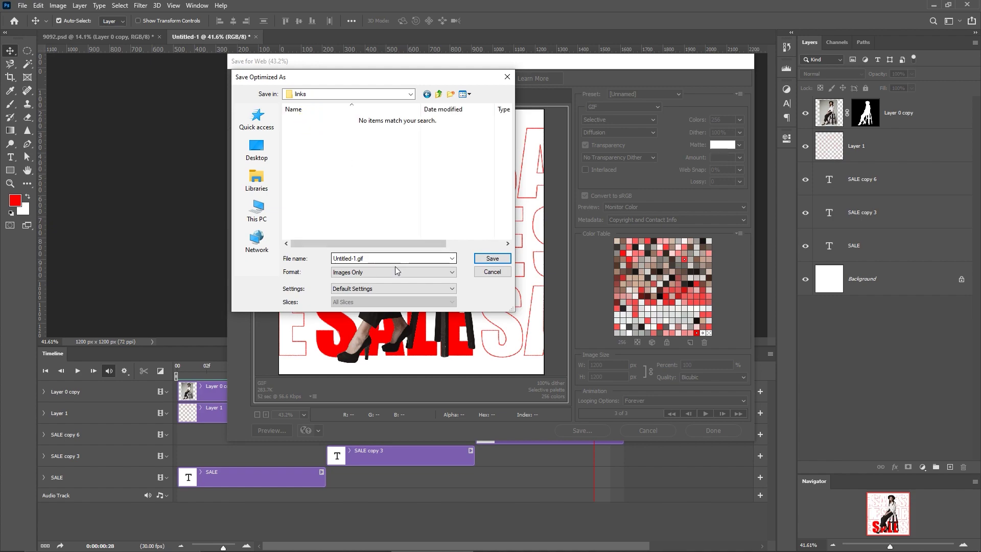
Name the exported file SALE.gif and save it in the links folder
left_click_drag(362, 259, 318, 259)
left_click(342, 259)
type("SALE")
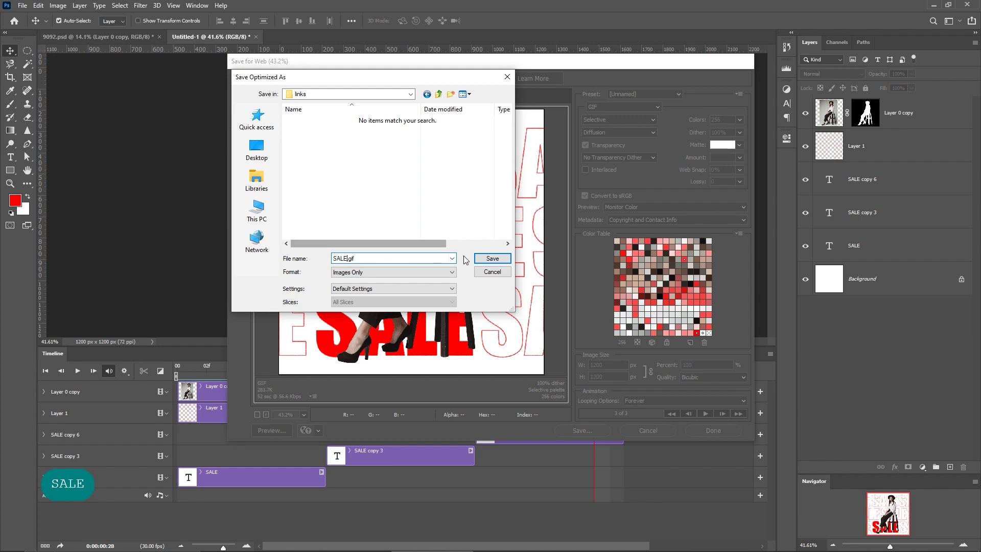
left_click(486, 259)
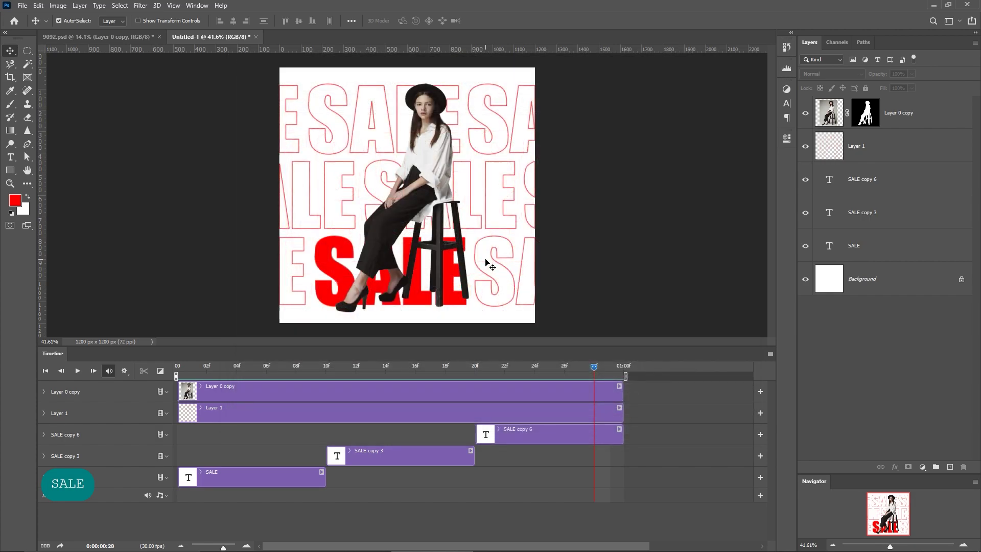